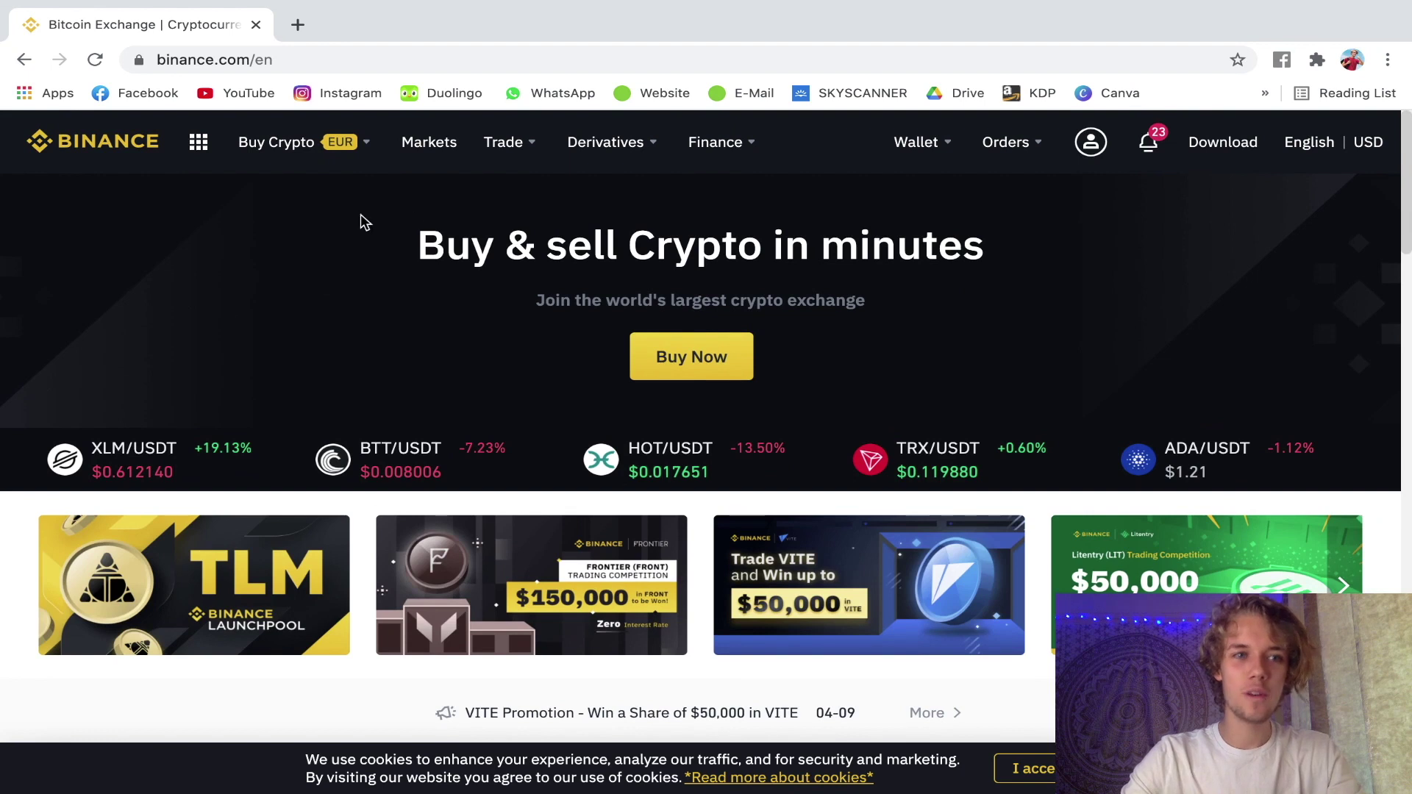
- From the Binance home page, reach the wallet overview and its Deposit Funds choices
left_click(111, 147)
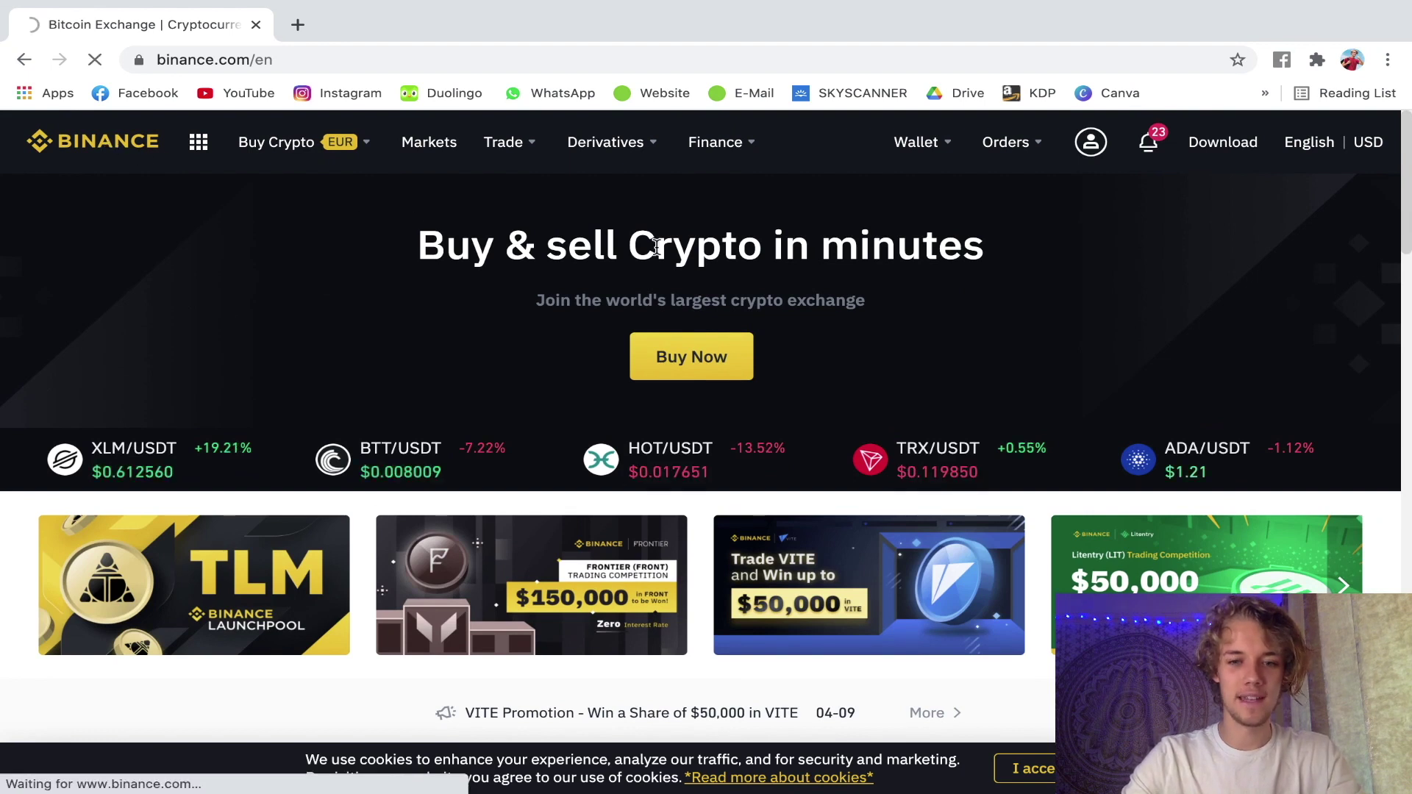
mouse_move(916, 143)
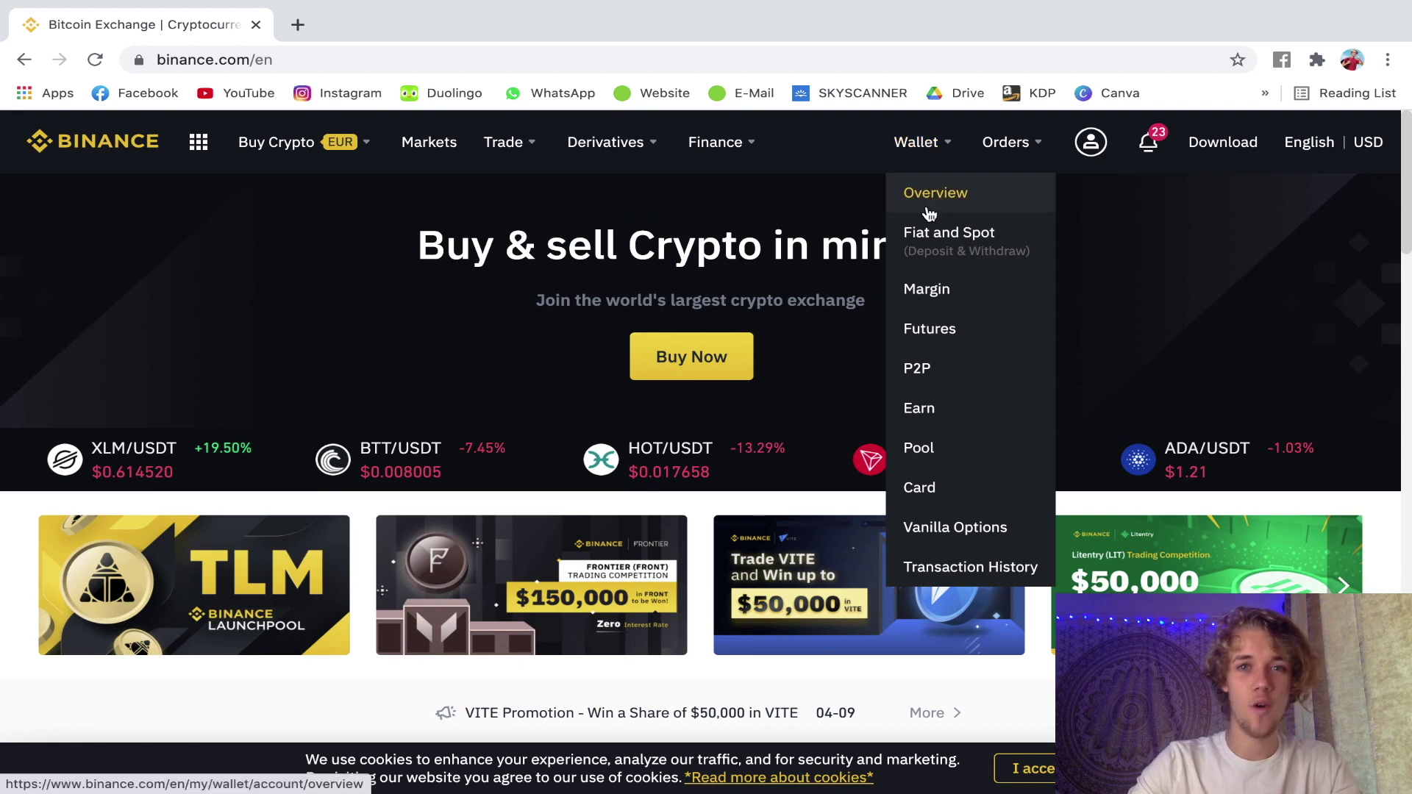
left_click(922, 197)
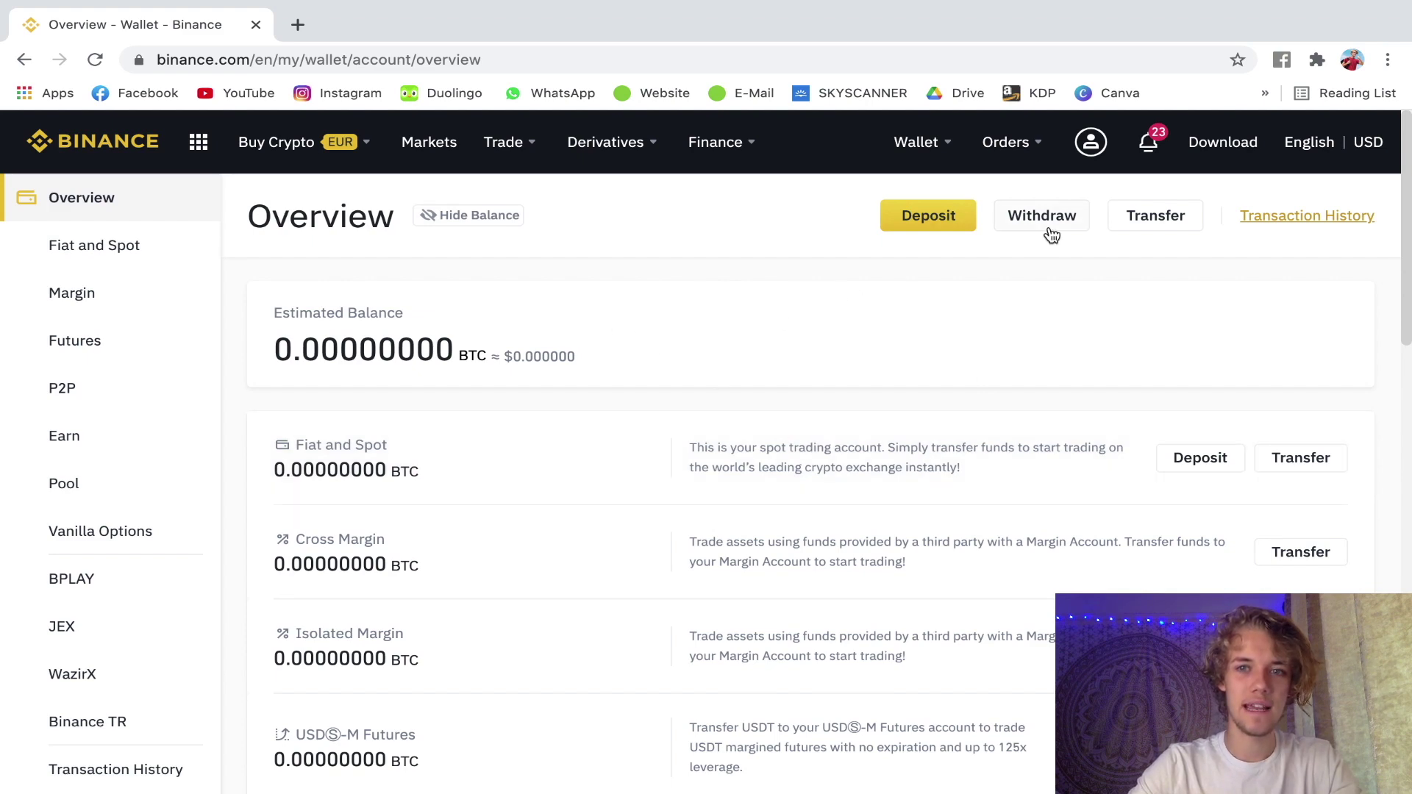
left_click(930, 216)
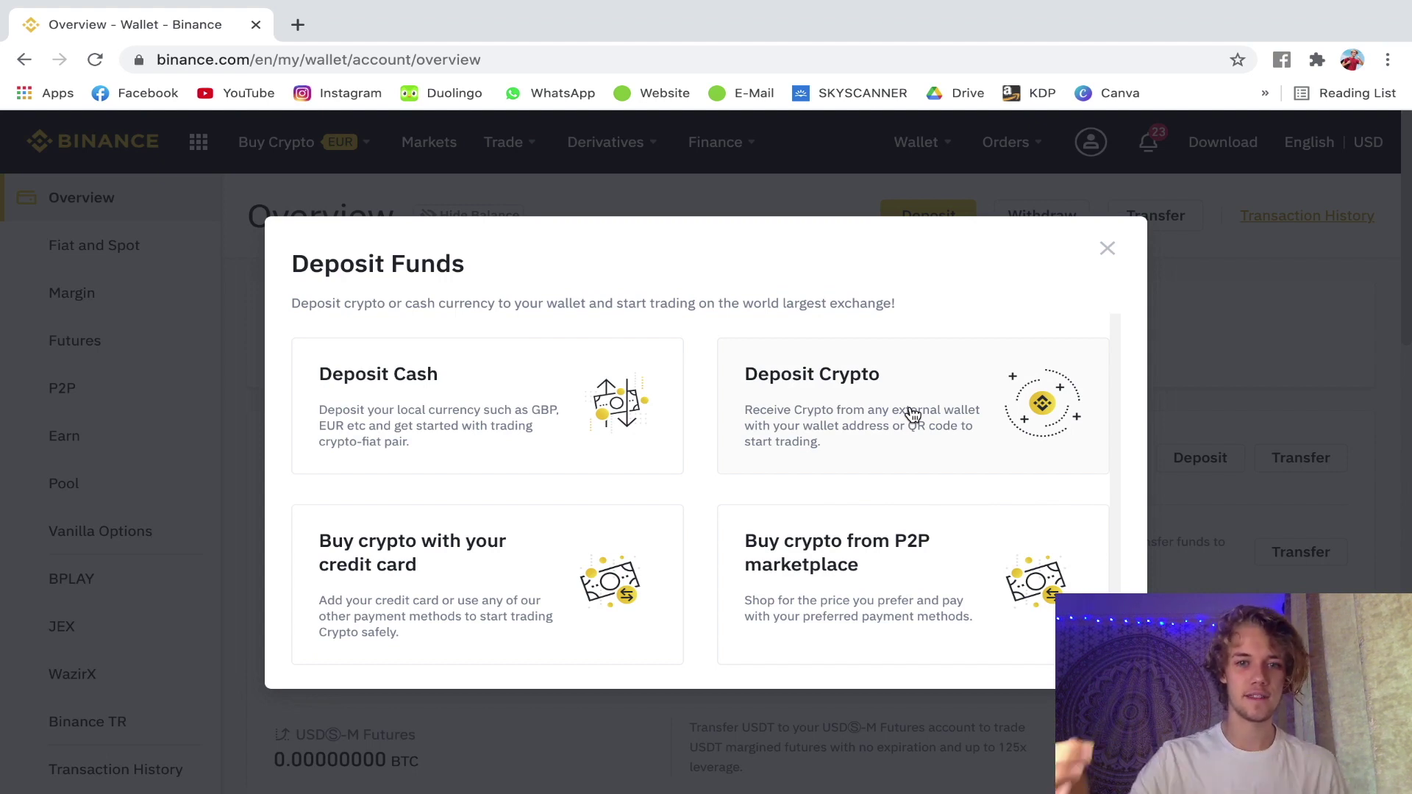
- Choose Deposit Crypto, select BNB as the coin and acknowledge the memo warning
left_click(911, 414)
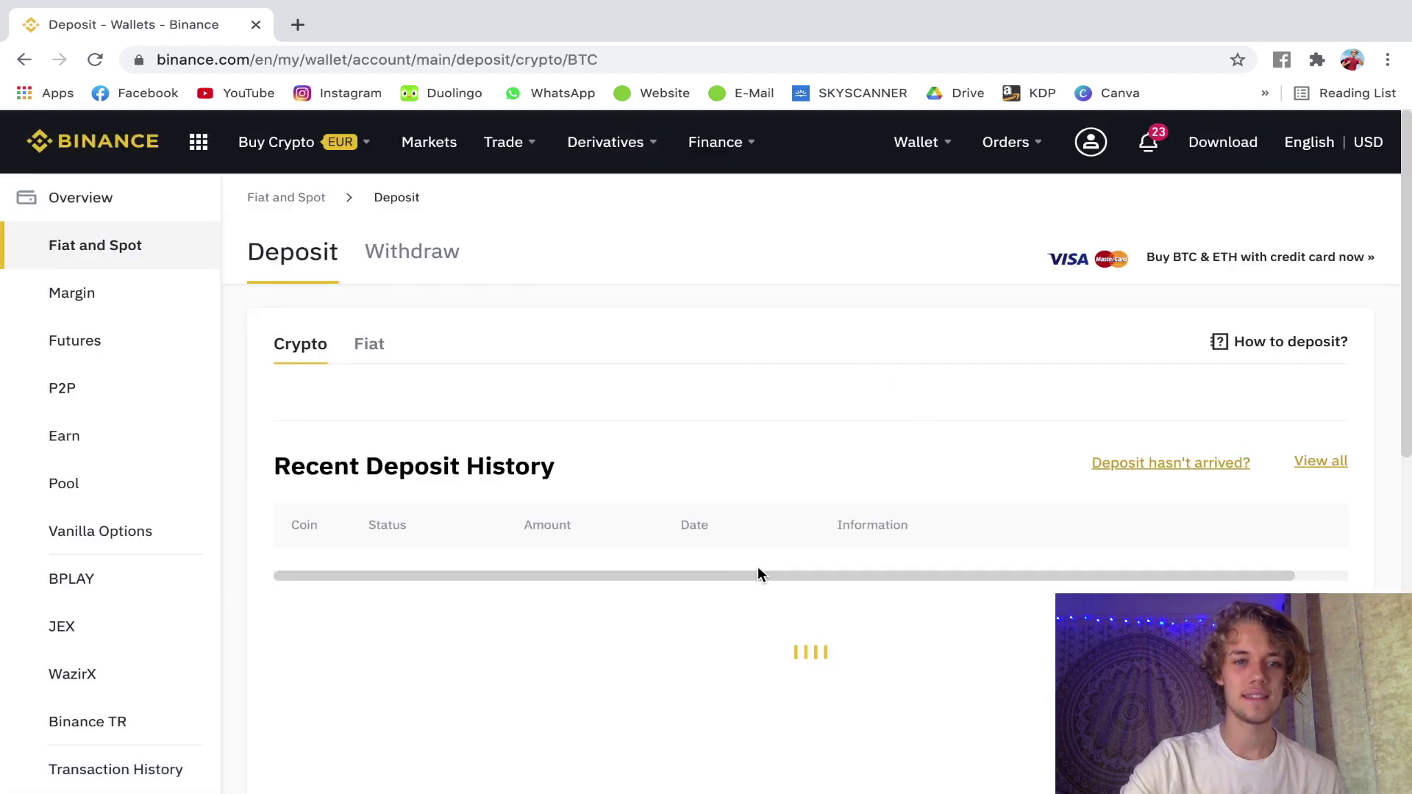
scroll(758, 573, "down", 1)
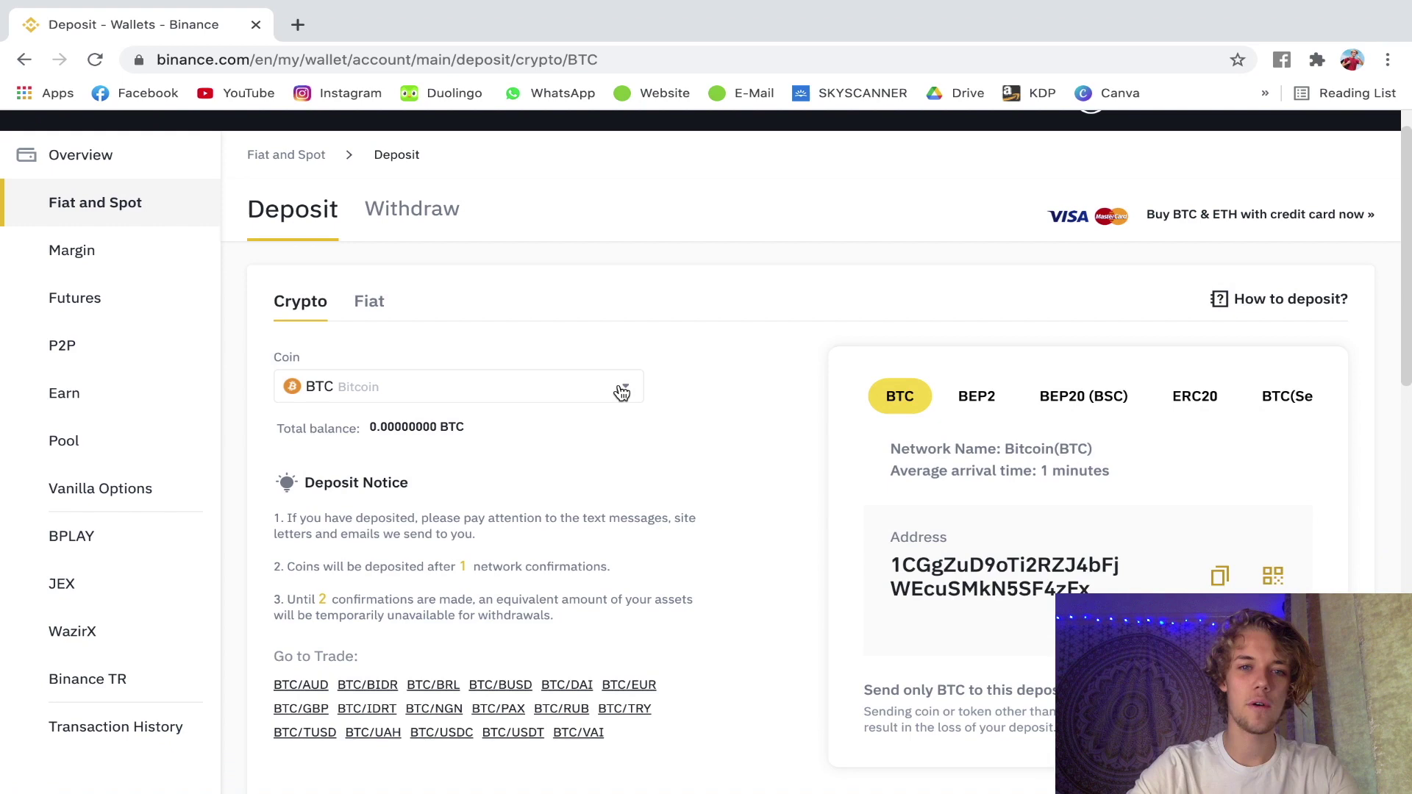
left_click(622, 393)
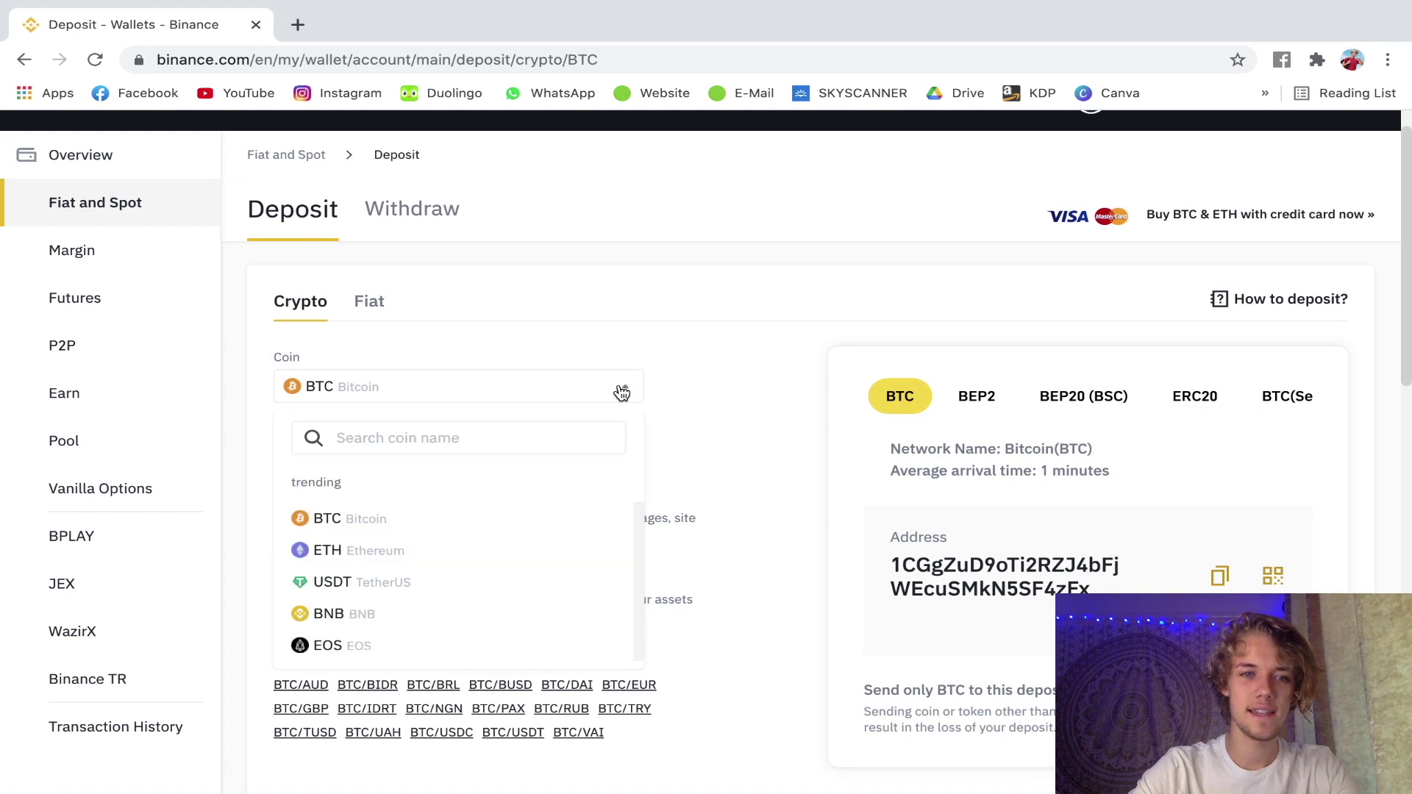
left_click(426, 613)
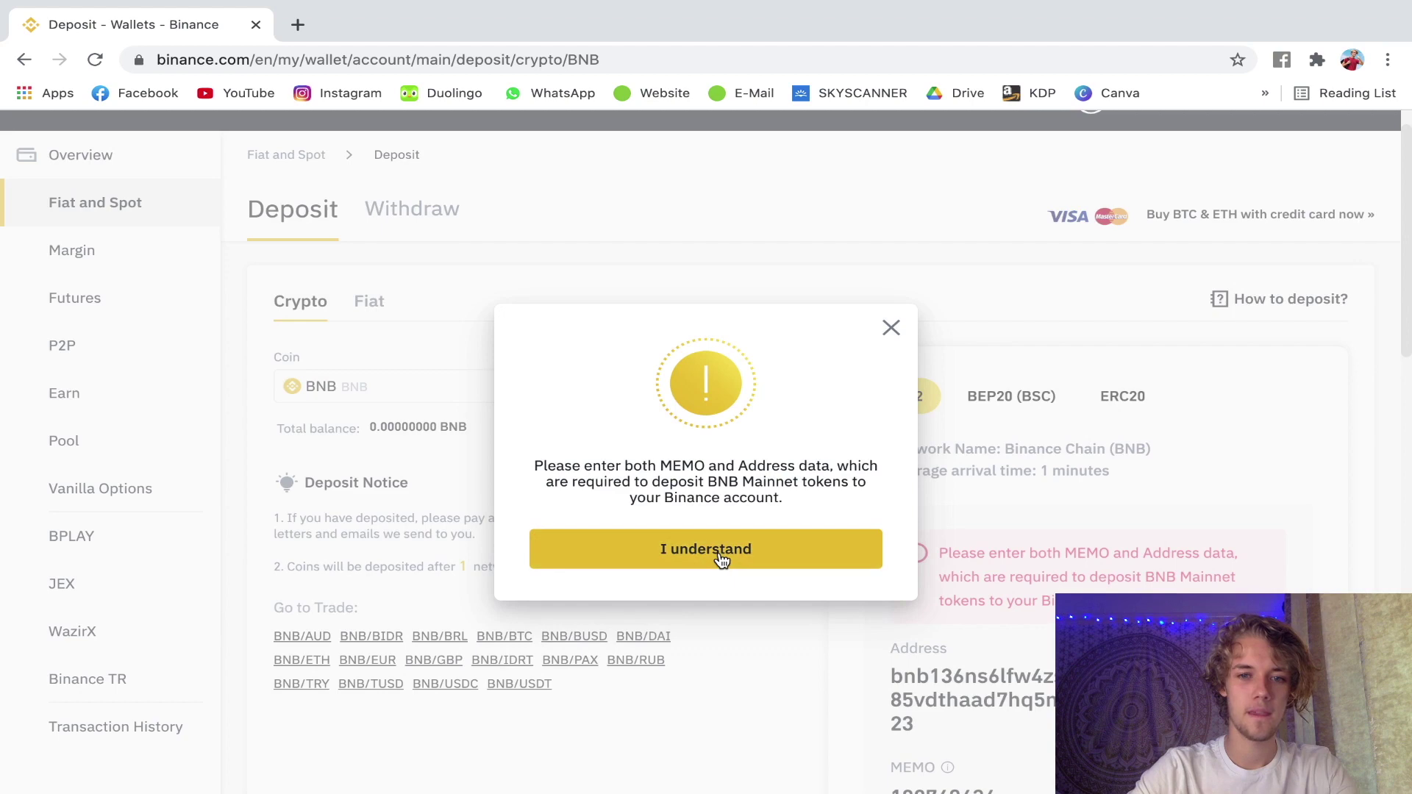
left_click(718, 555)
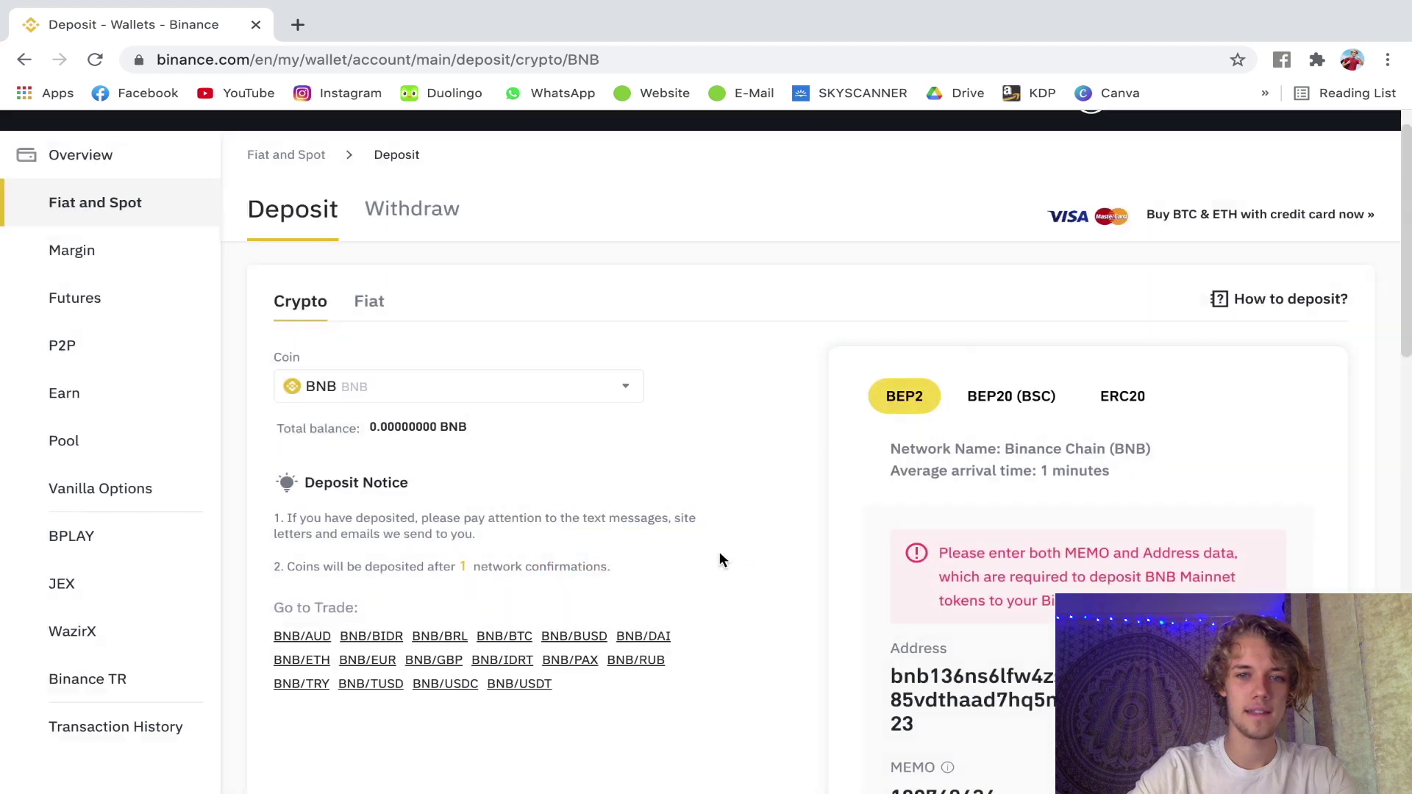
scroll(790, 519, "down", 1)
scroll(790, 519, "up", 1)
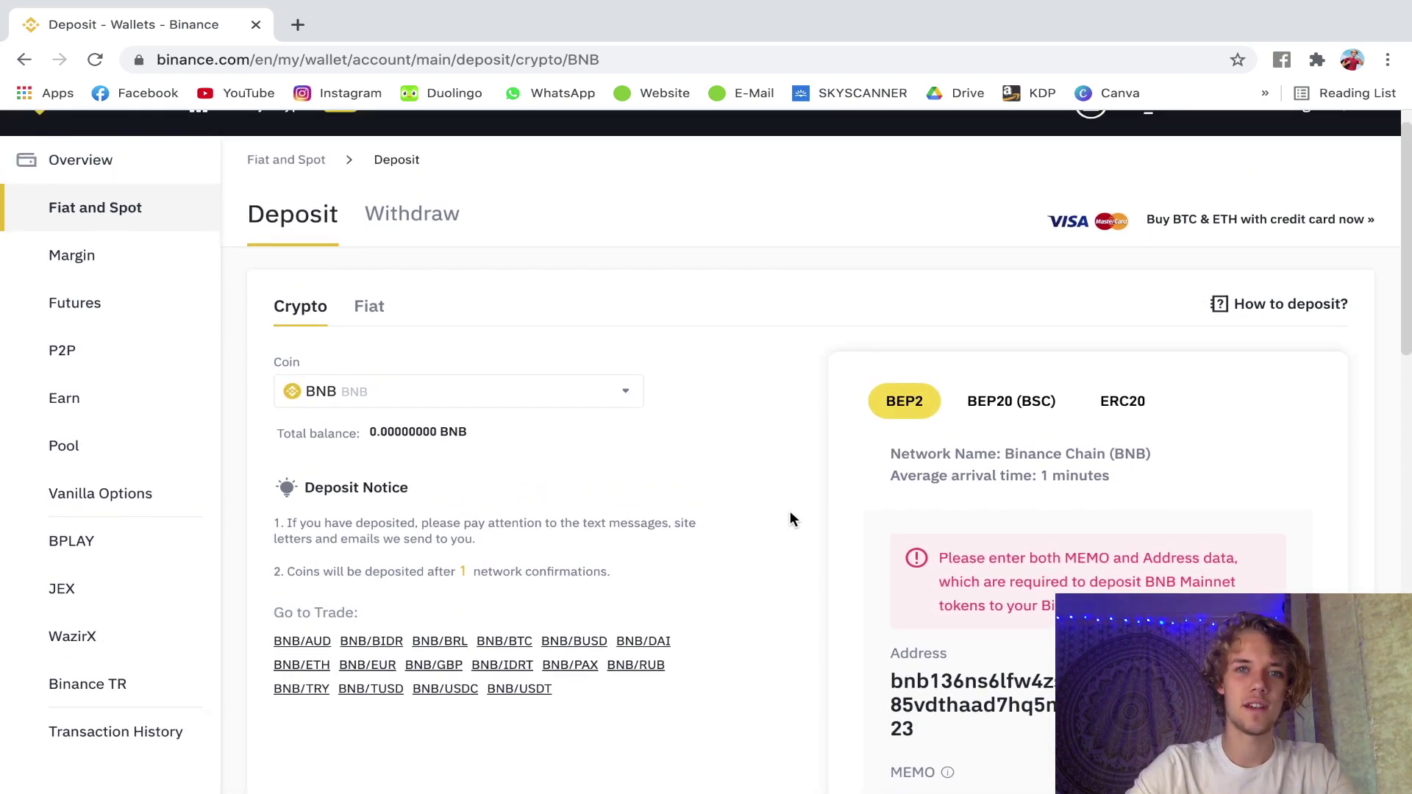
scroll(914, 635, "down", 2)
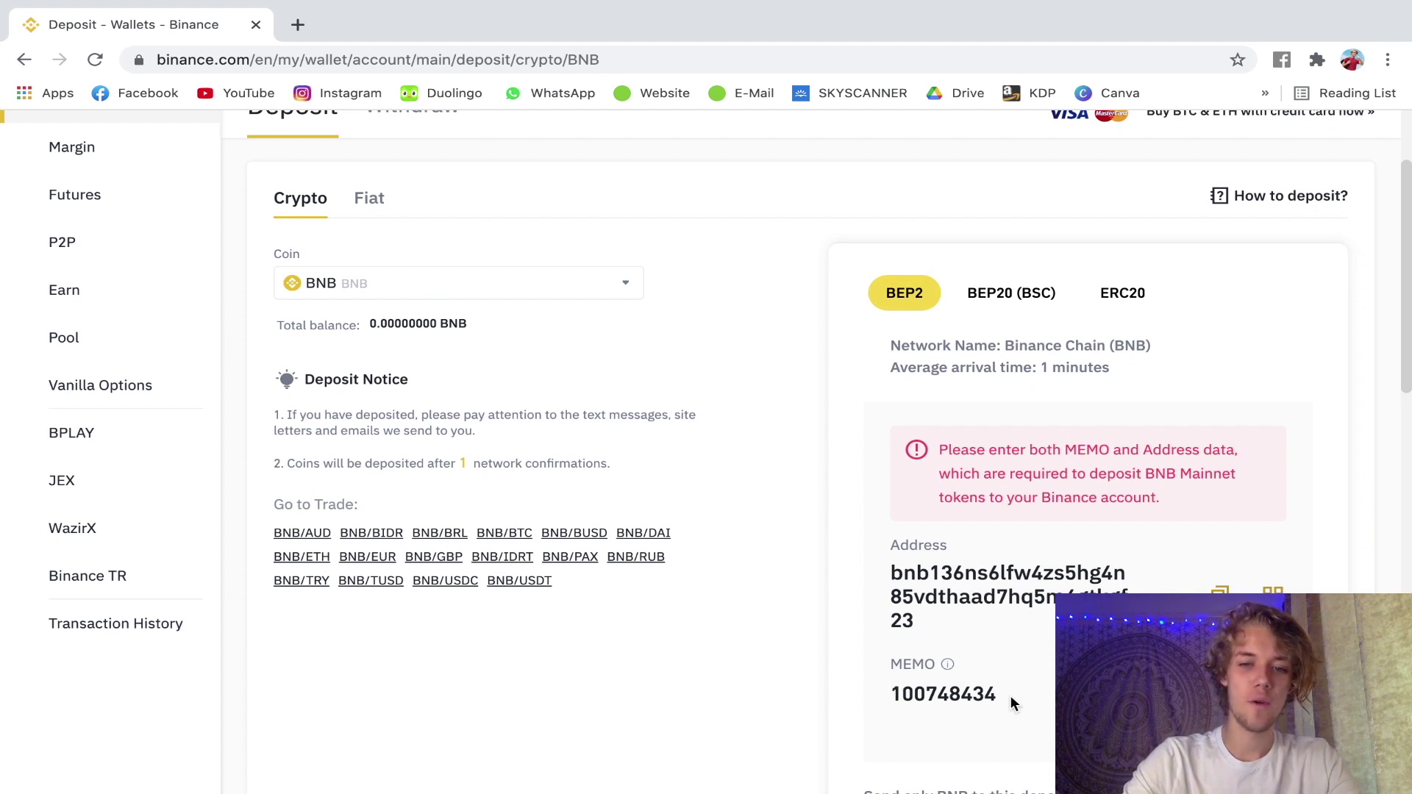
mouse_move(946, 664)
scroll(956, 625, "up", 1)
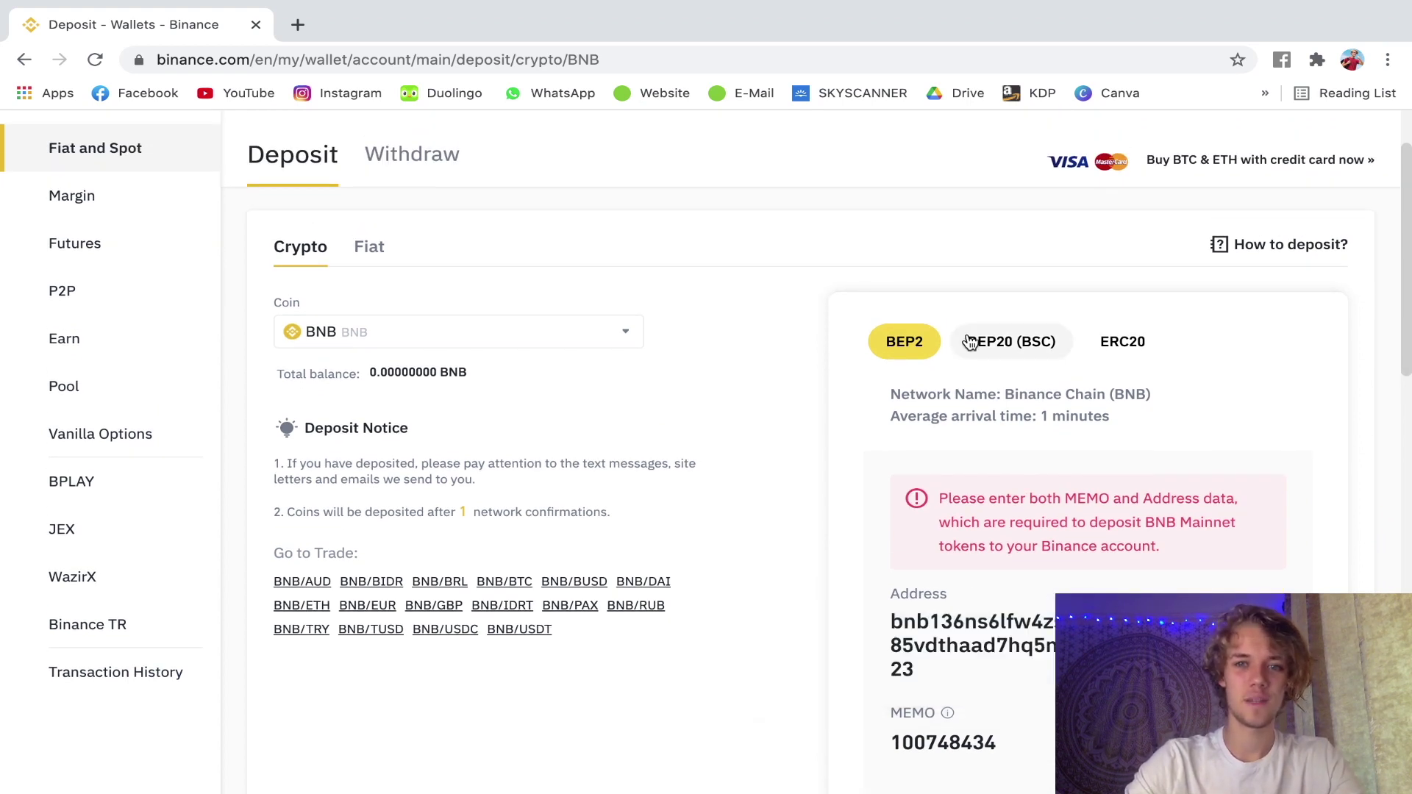
left_click(1021, 341)
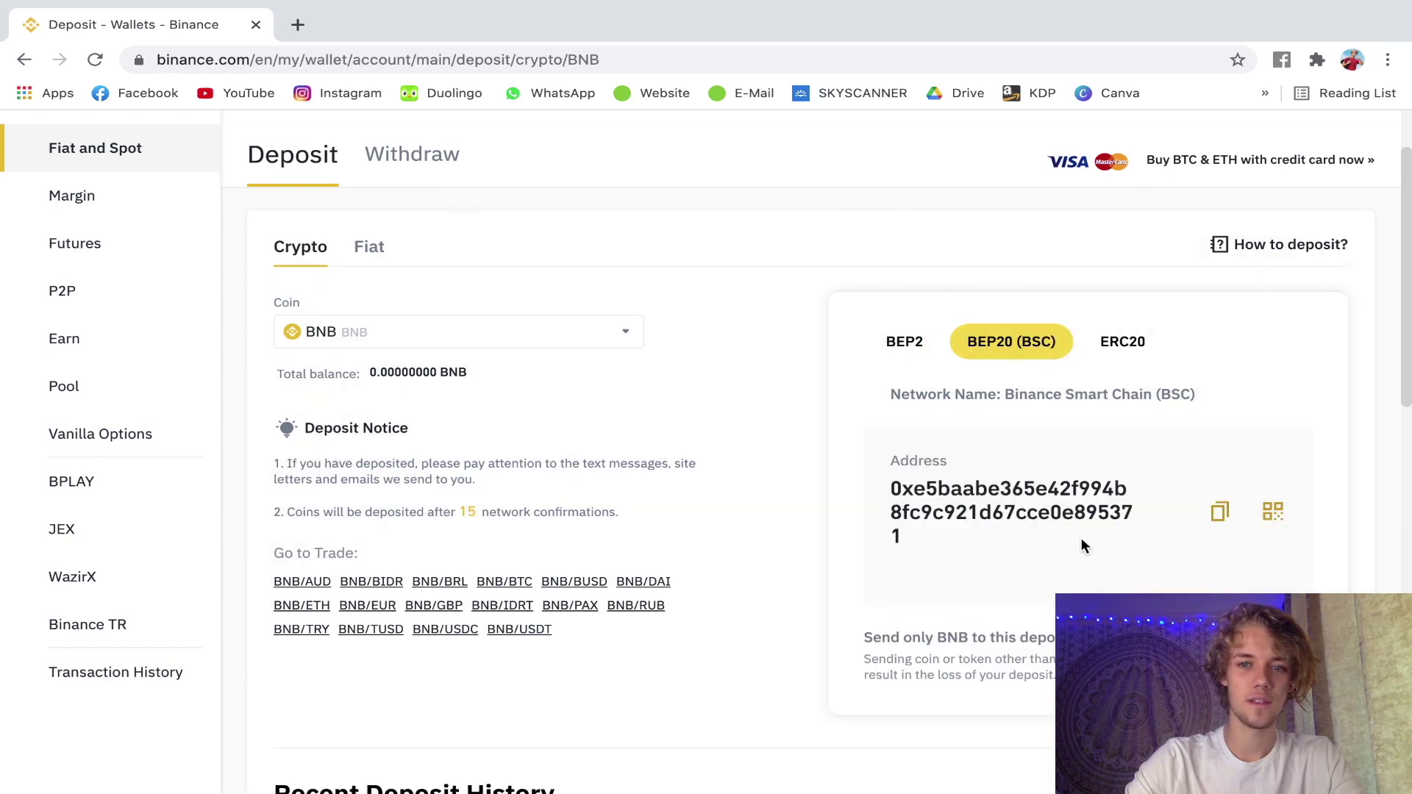
scroll(1081, 538, "down", 1)
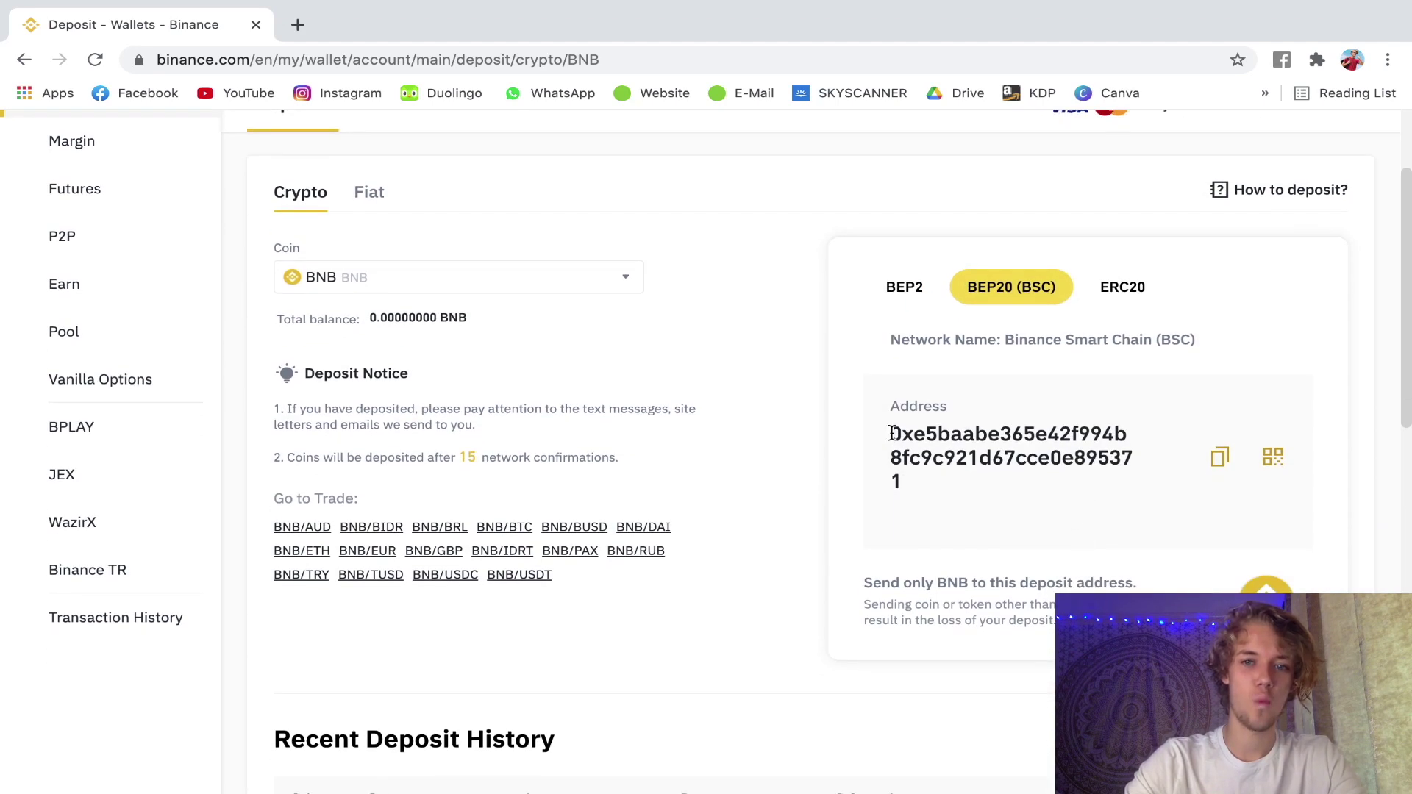
left_click_drag(893, 434, 980, 505)
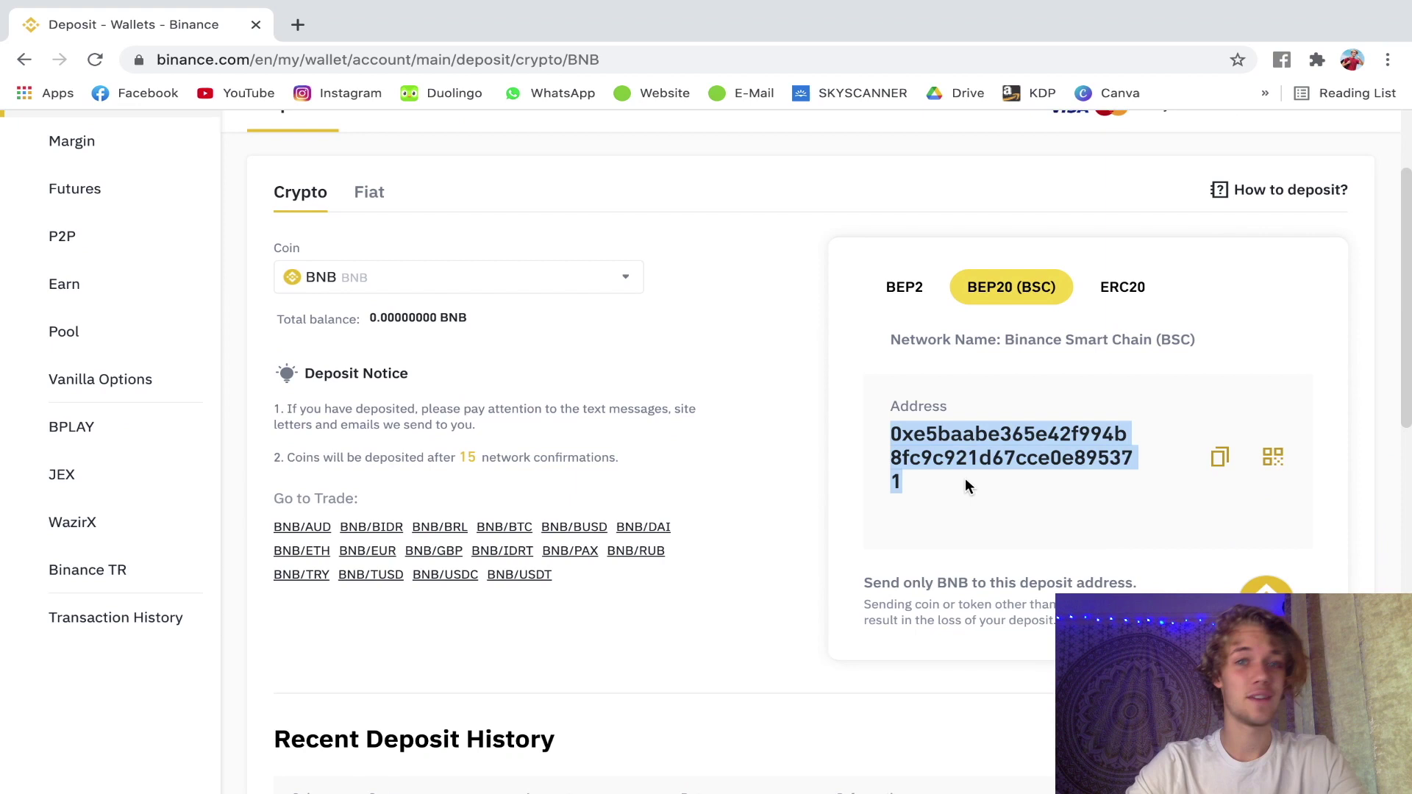
left_click(976, 511)
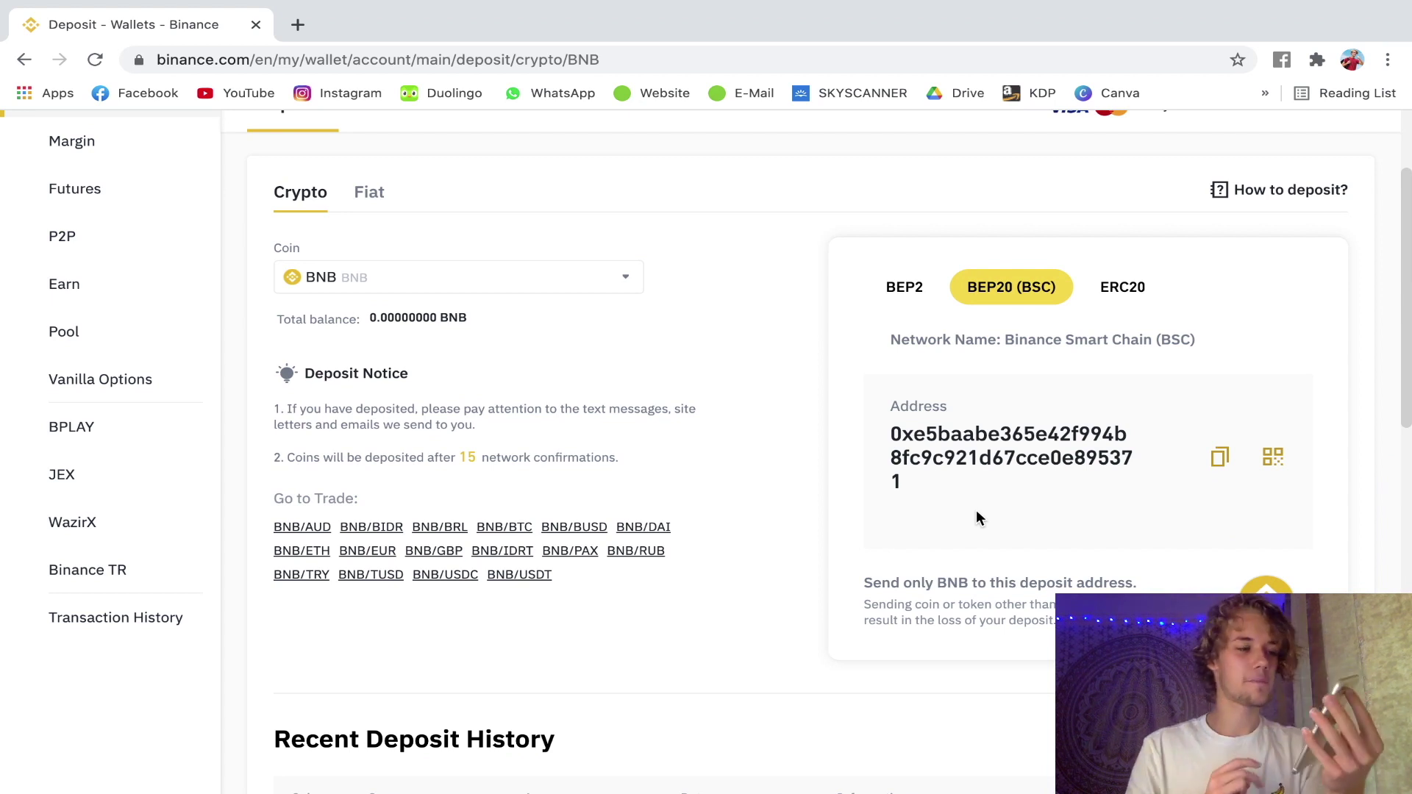
mouse_move(890, 436)
left_mouse_down()
mouse_move(916, 438)
mouse_move(1005, 534)
left_mouse_up()
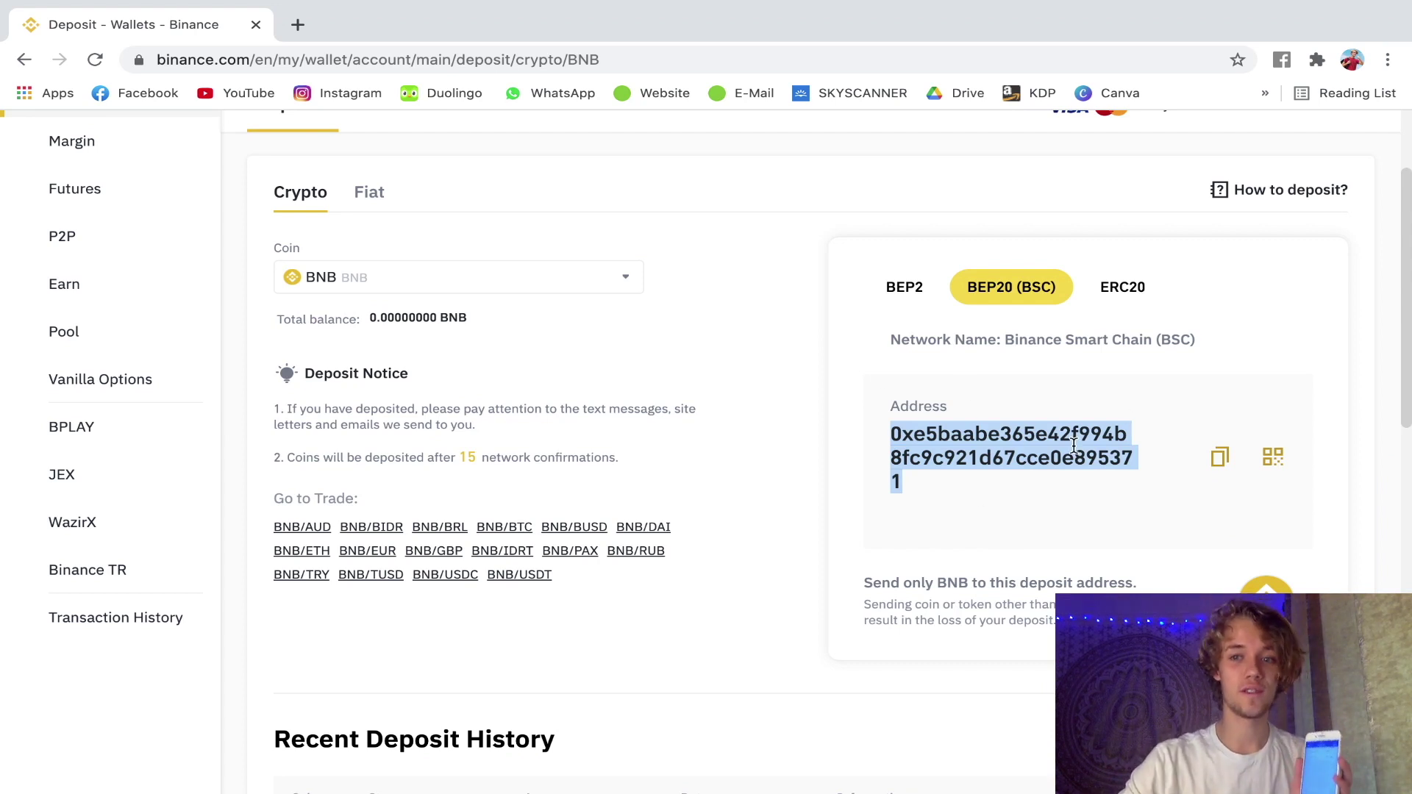
left_click(1272, 456)
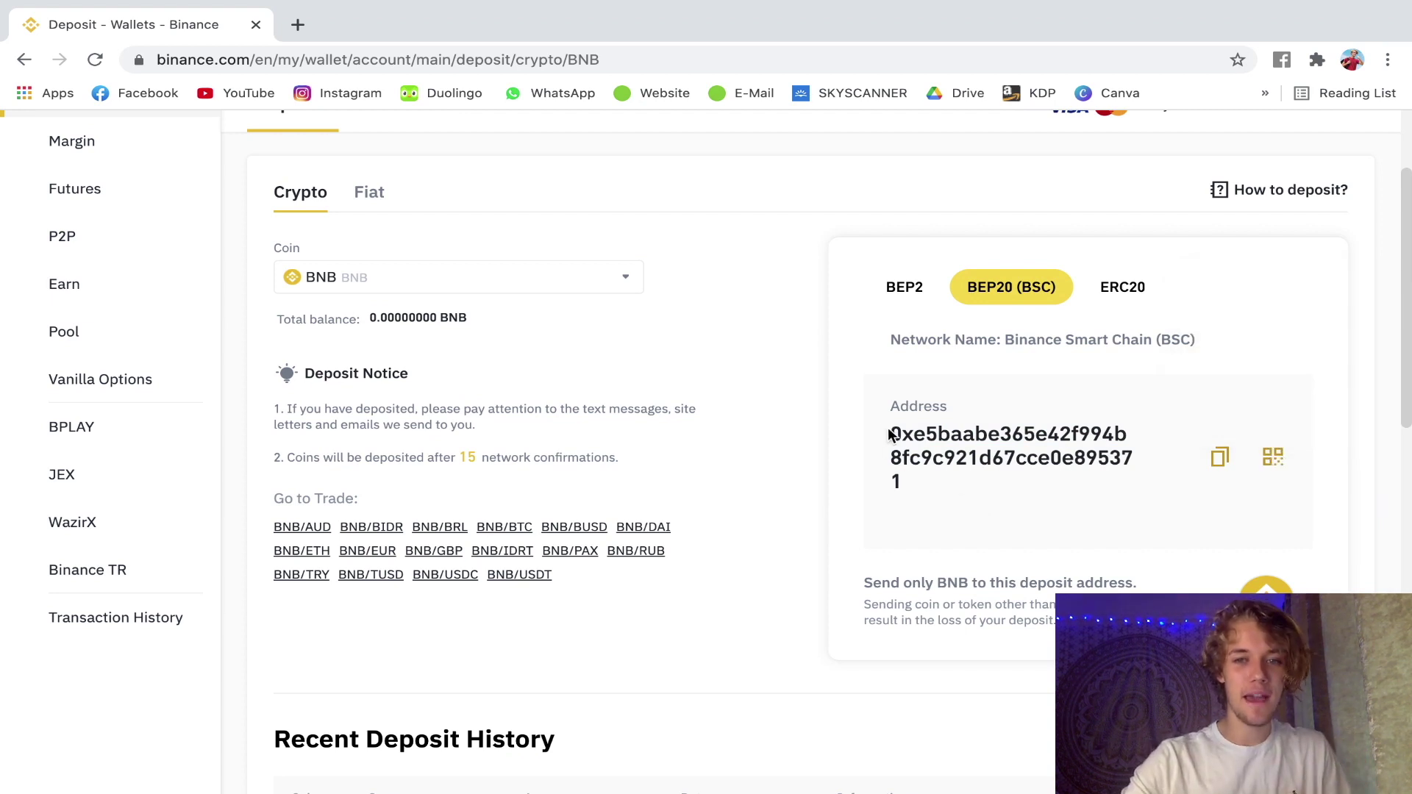
left_click_drag(892, 435, 1021, 514)
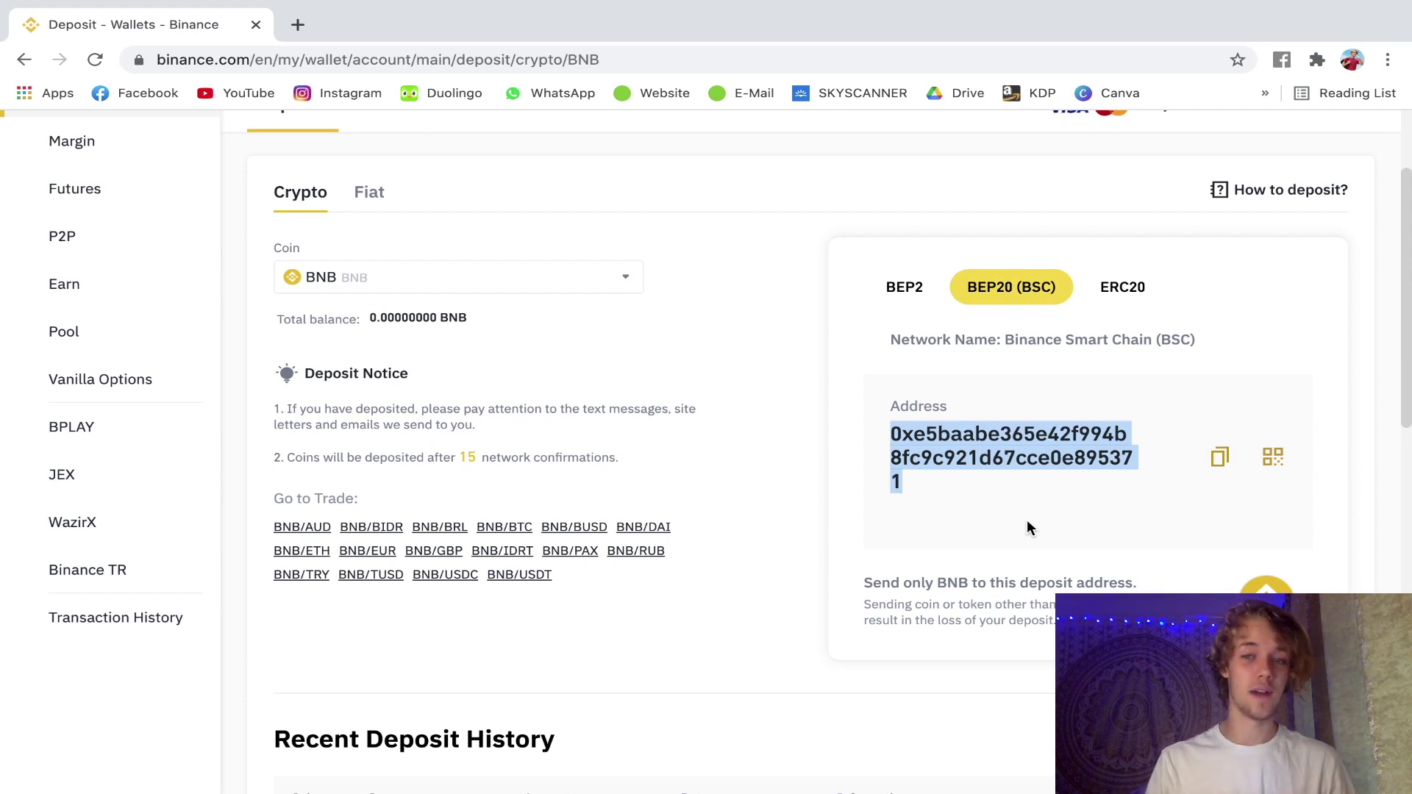
left_click(1223, 382)
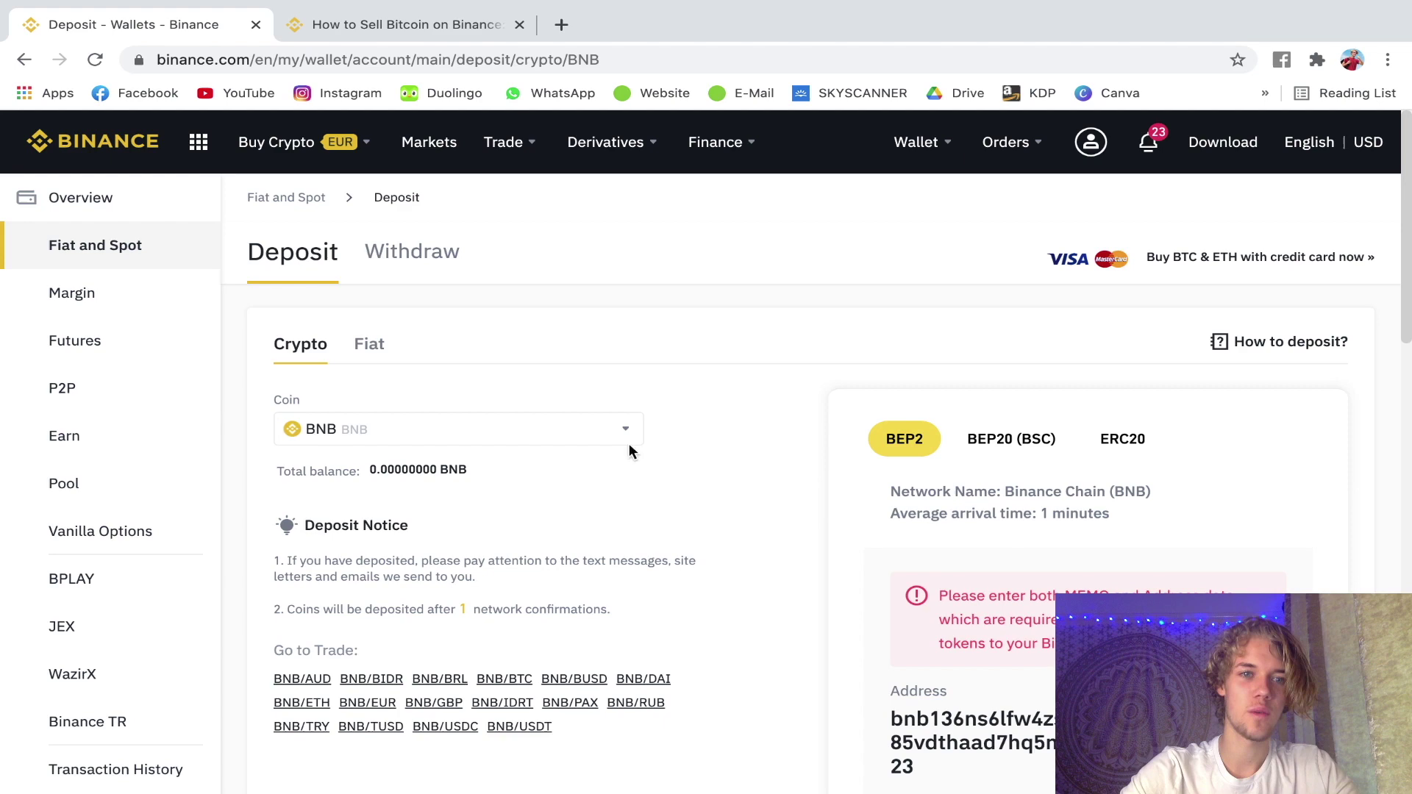
- Show the Fiat and Spot wallet balances to reach BNB's trade pair list
left_click(91, 252)
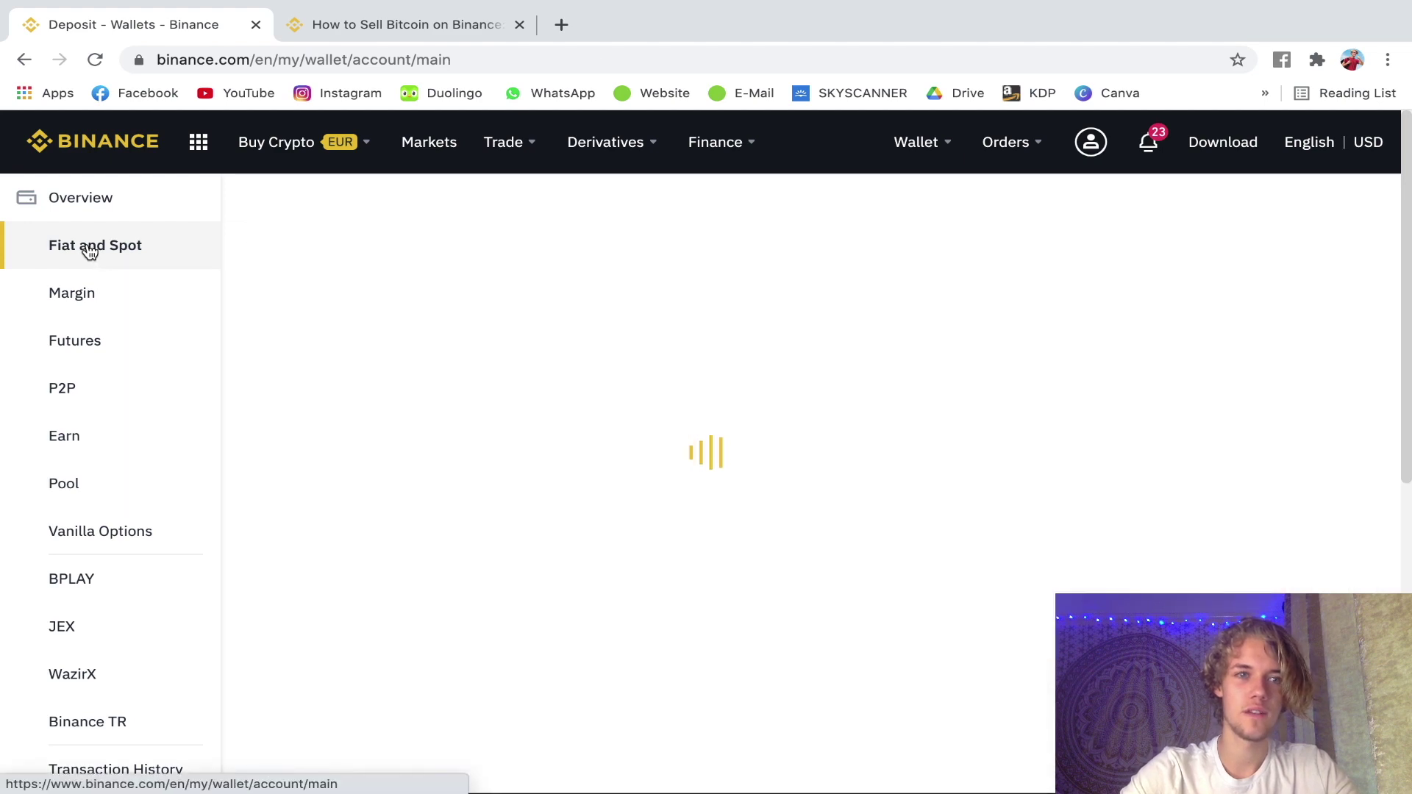
scroll(501, 442, "down", 1)
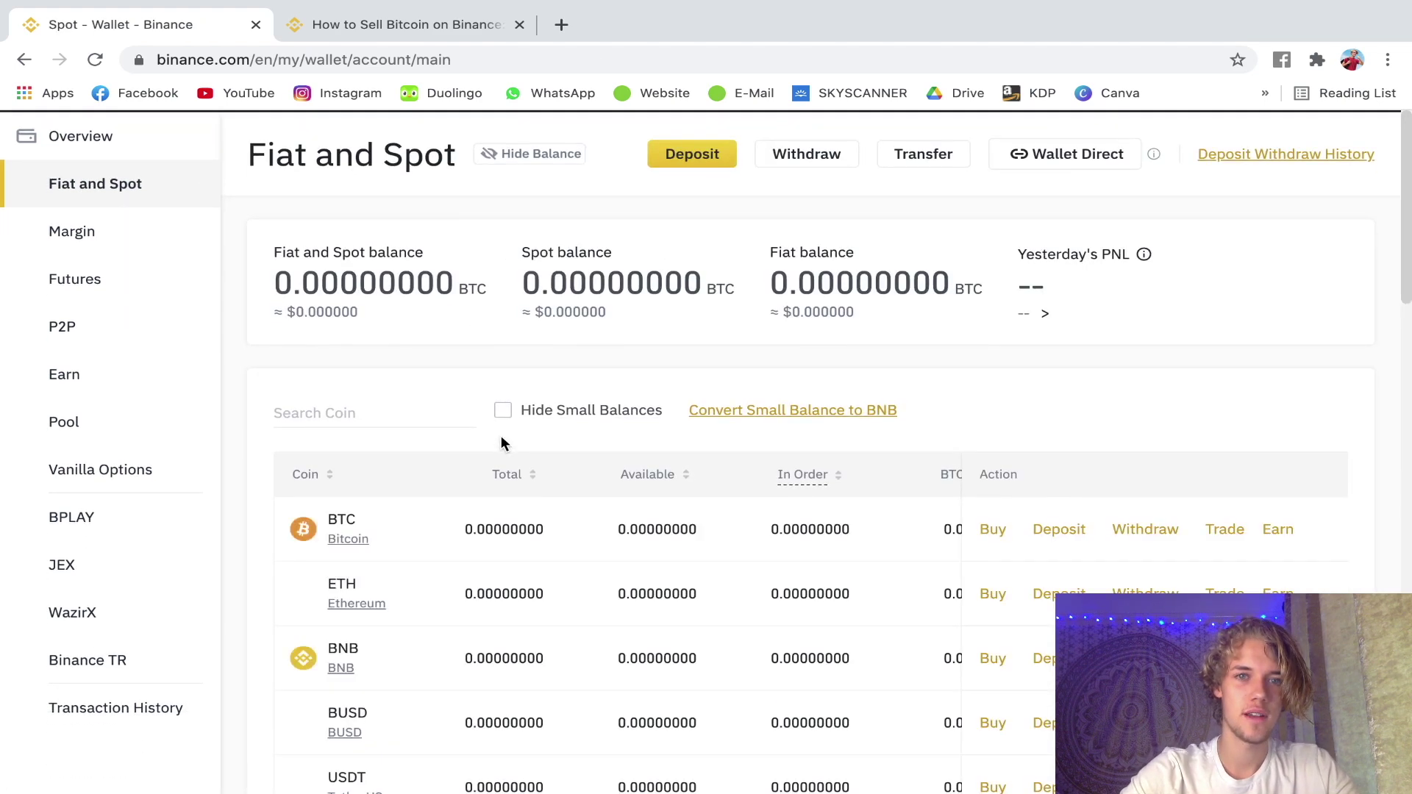
scroll(504, 445, "down", 2)
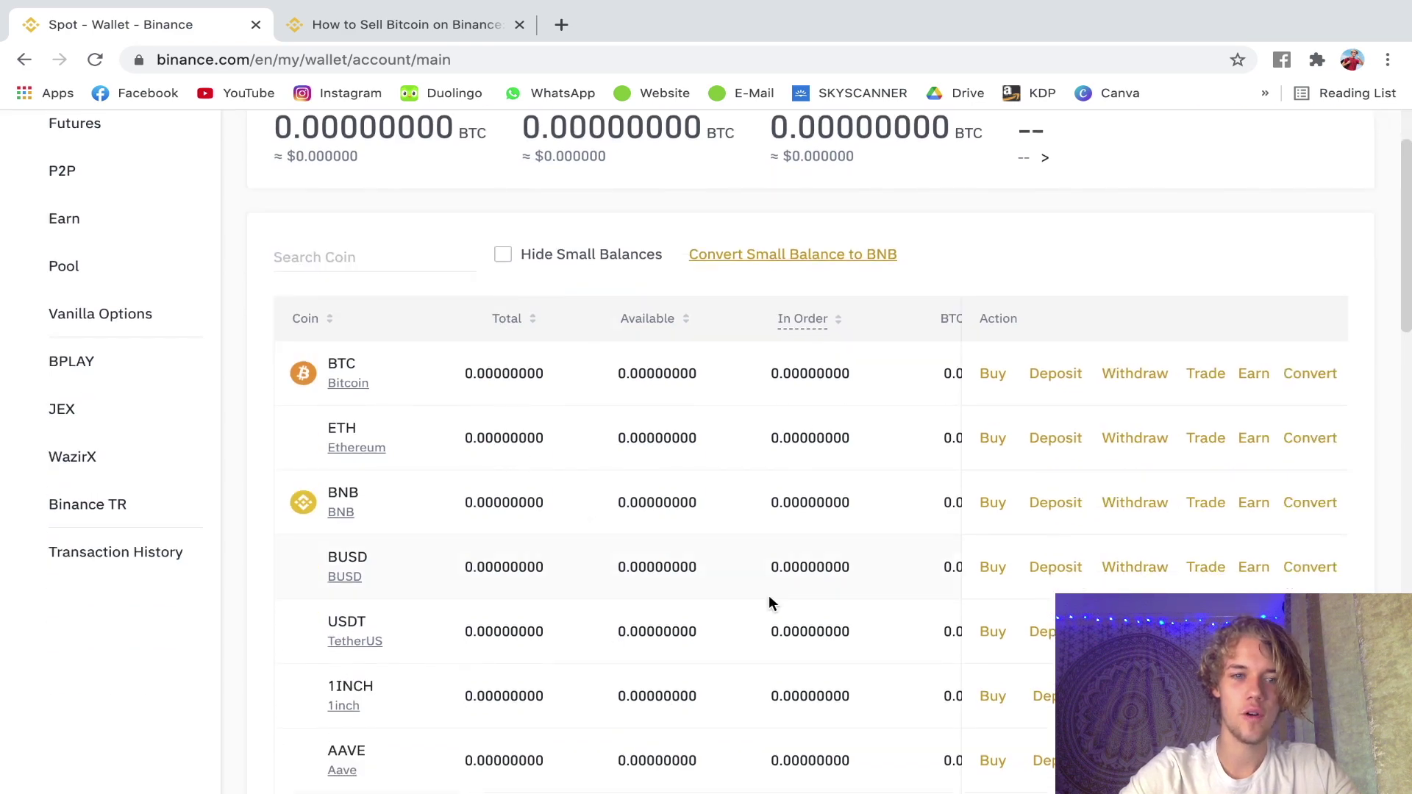
scroll(761, 568, "down", 1)
scroll(760, 568, "down", 2)
scroll(761, 568, "down", 1)
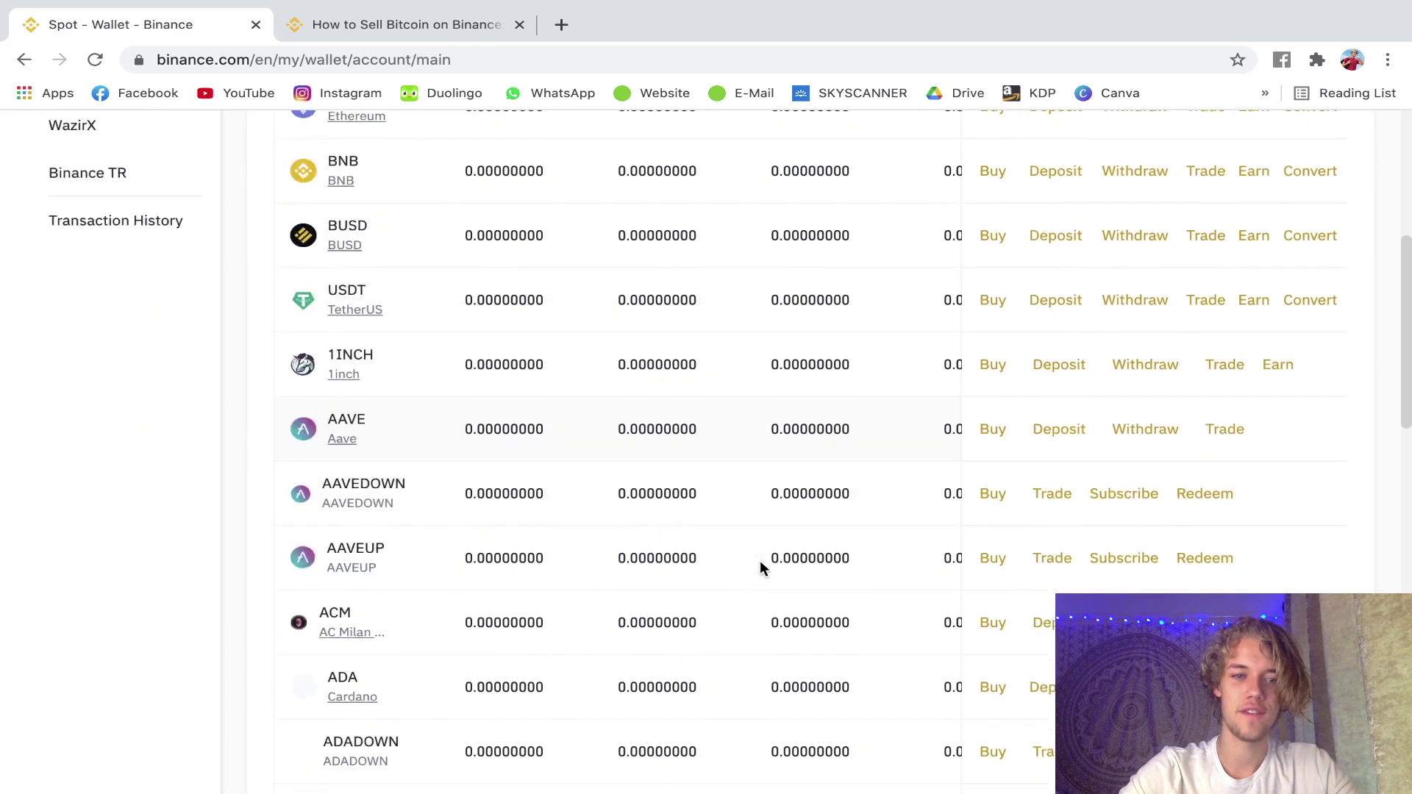
scroll(760, 568, "up", 3)
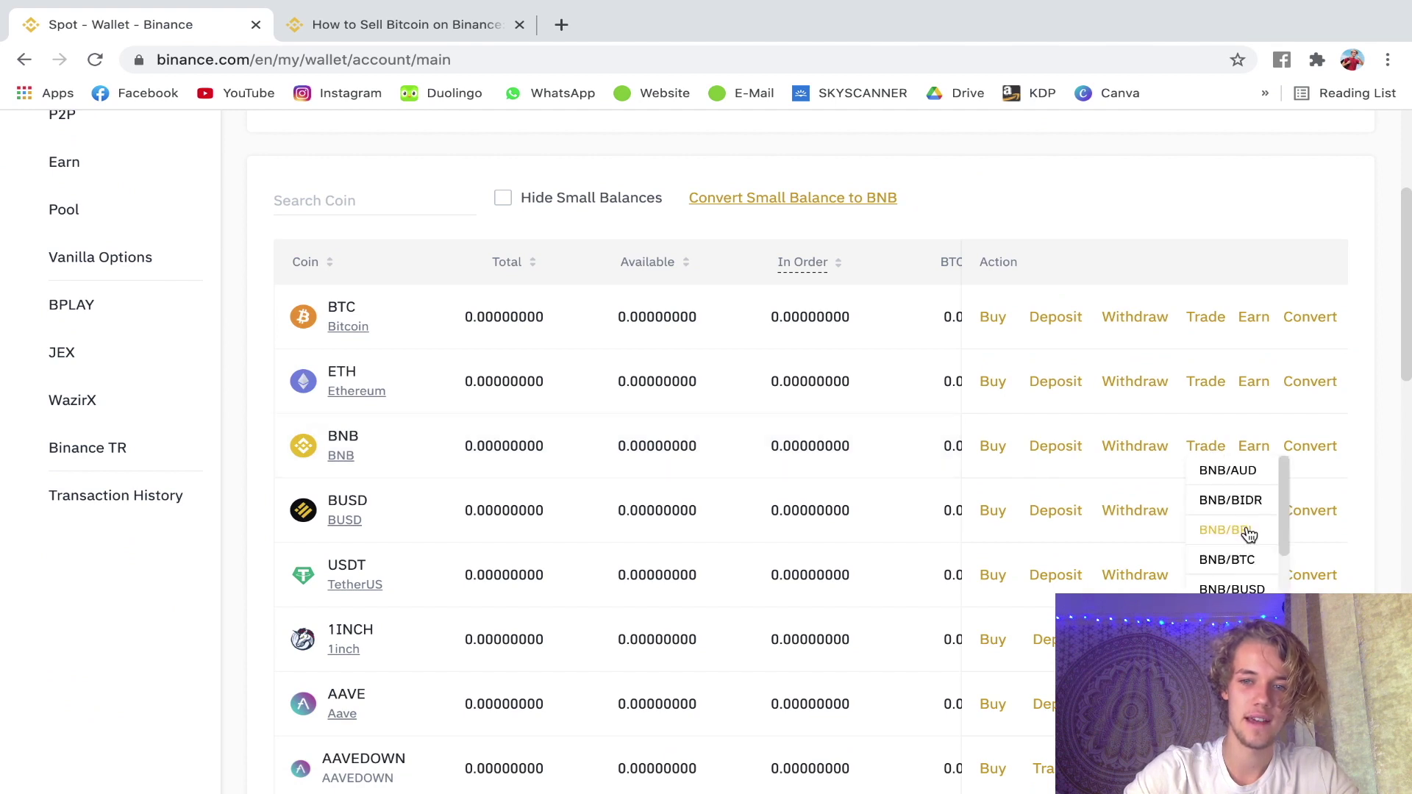
scroll(1253, 567, "down", 1)
scroll(1253, 566, "up", 1)
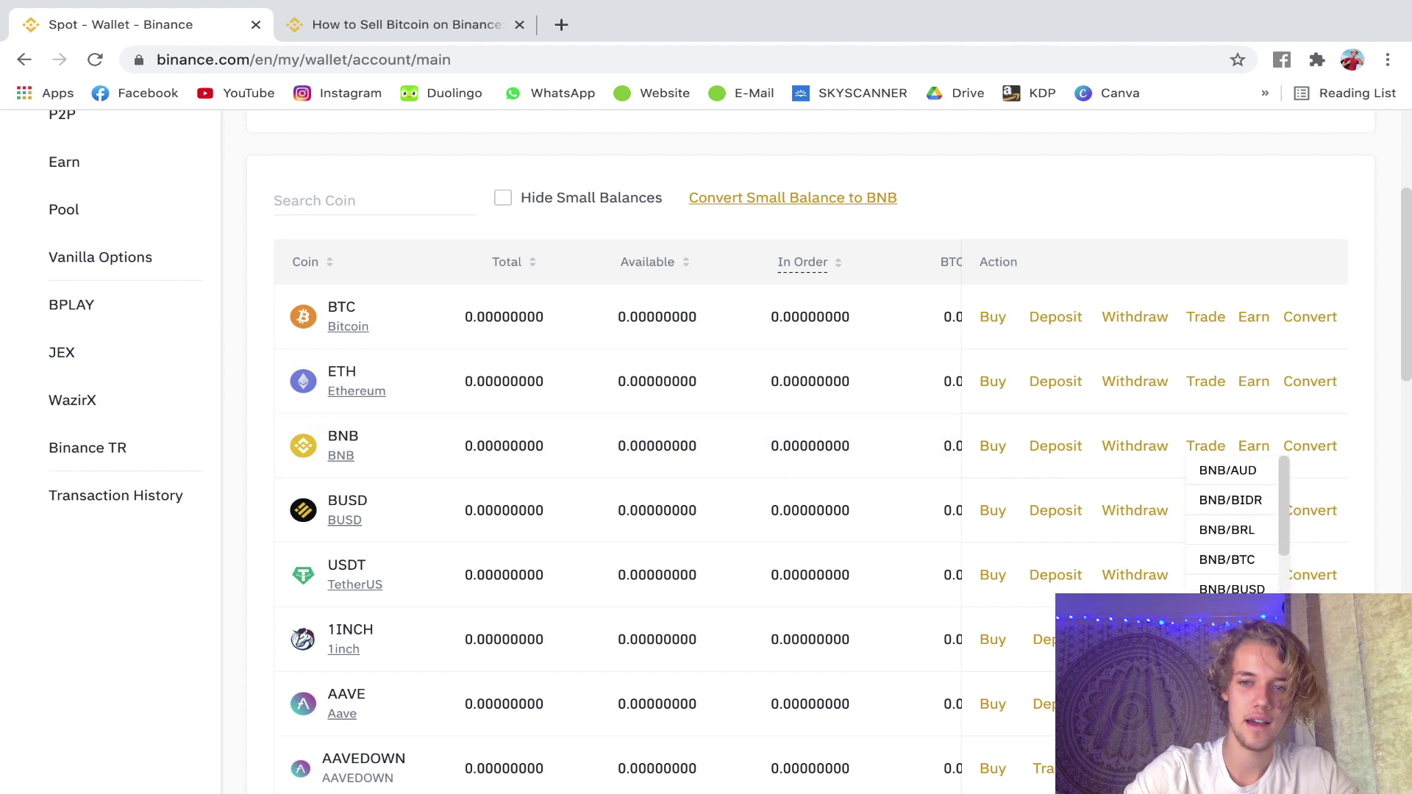
scroll(1256, 568, "down", 1)
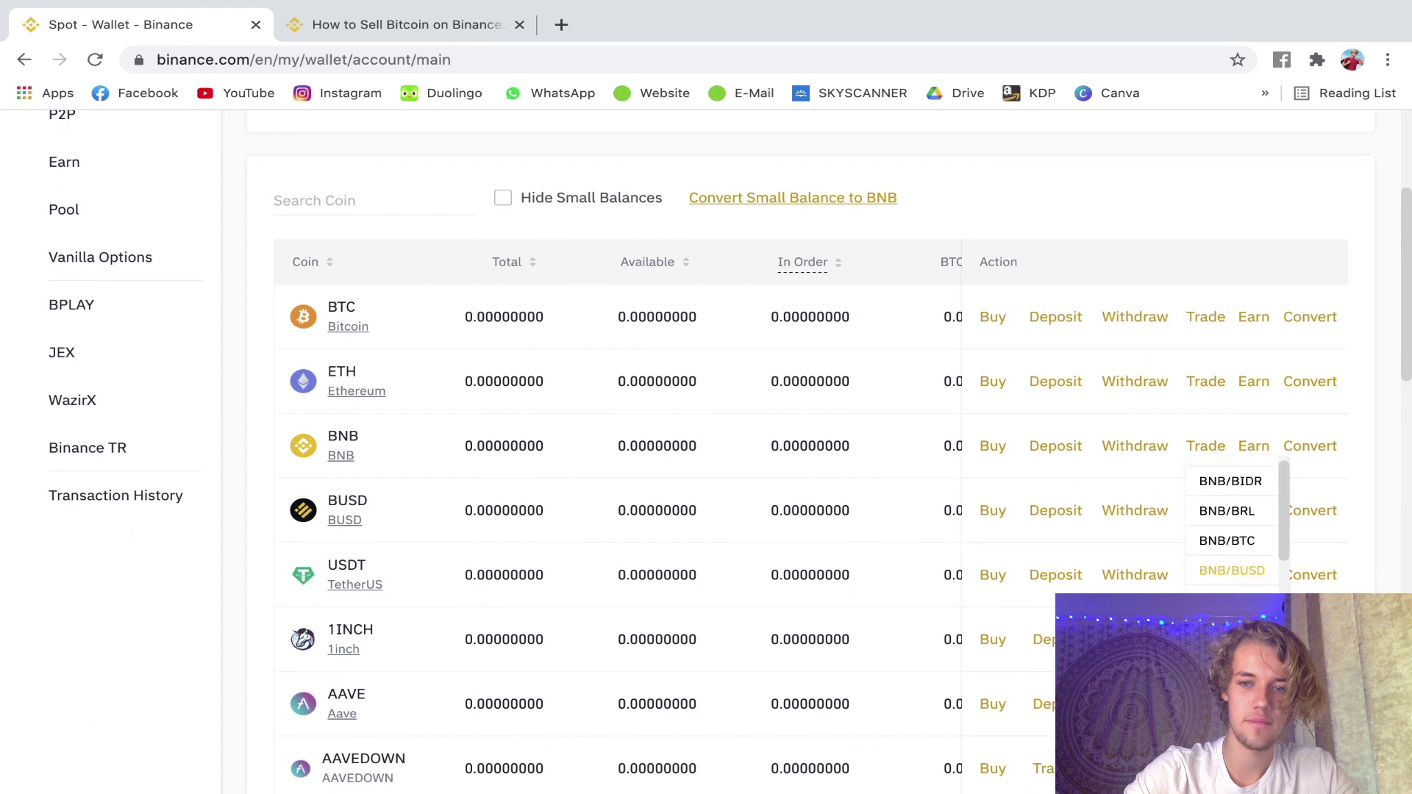
scroll(1254, 579, "down", 1)
scroll(1251, 590, "down", 1)
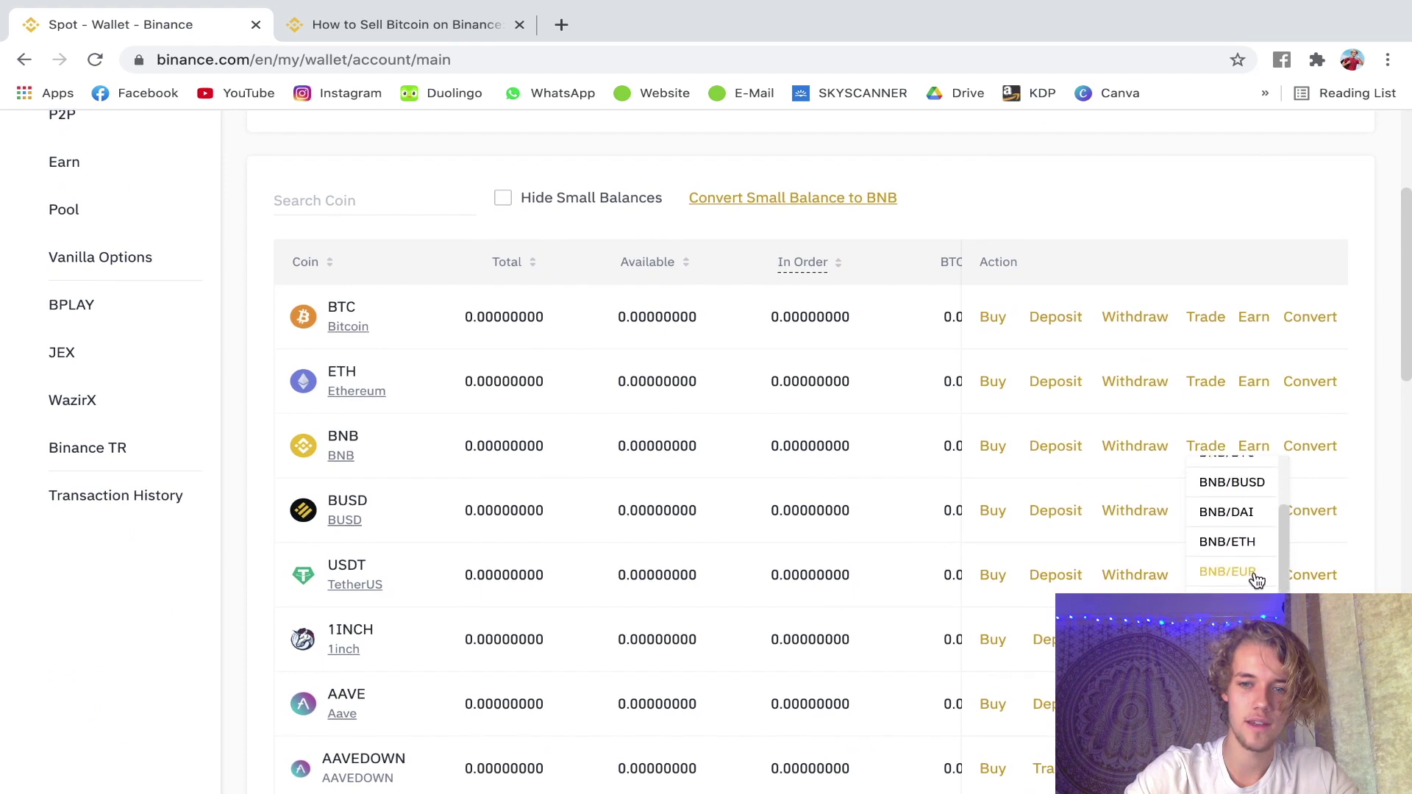
scroll(1255, 579, "down", 1)
scroll(1256, 579, "down", 1)
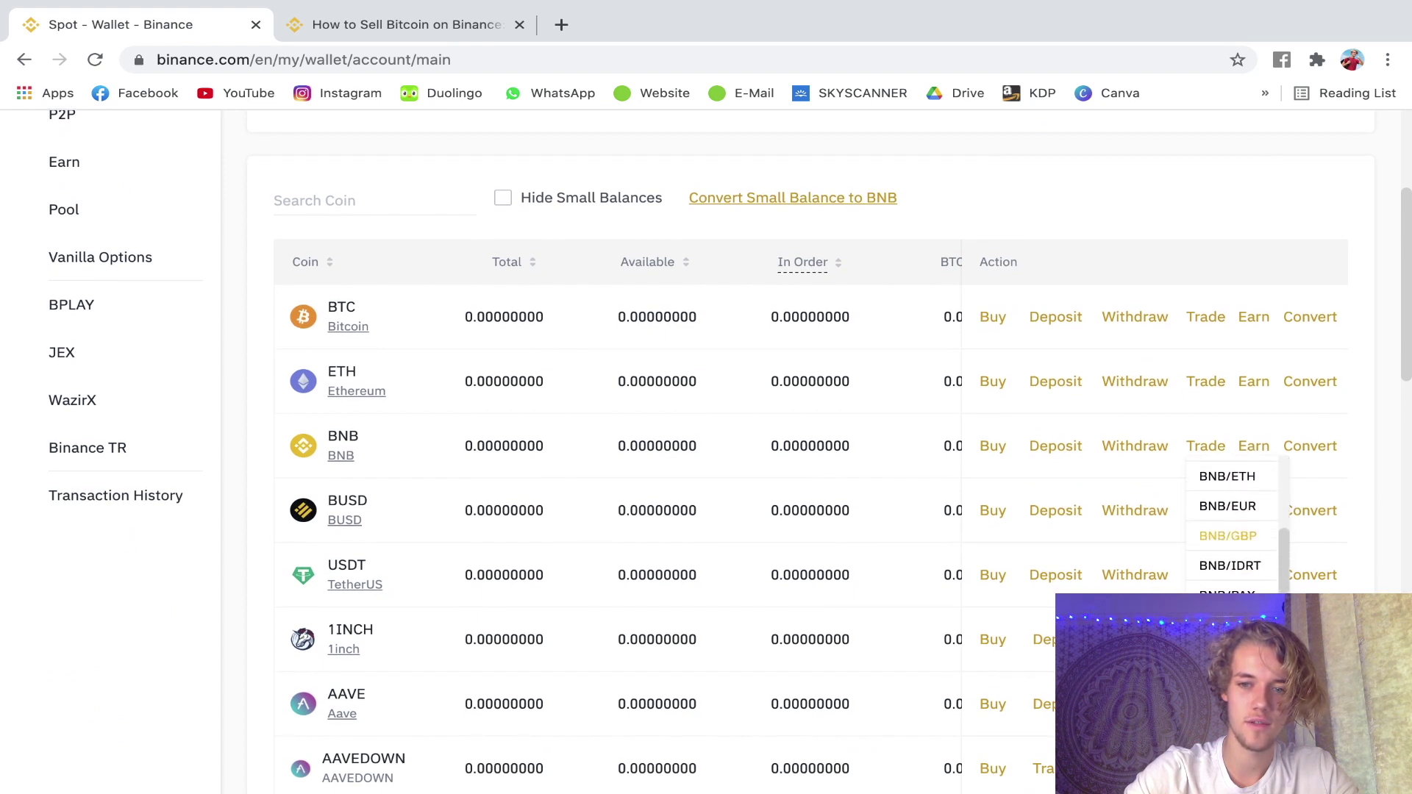
scroll(1256, 580, "down", 1)
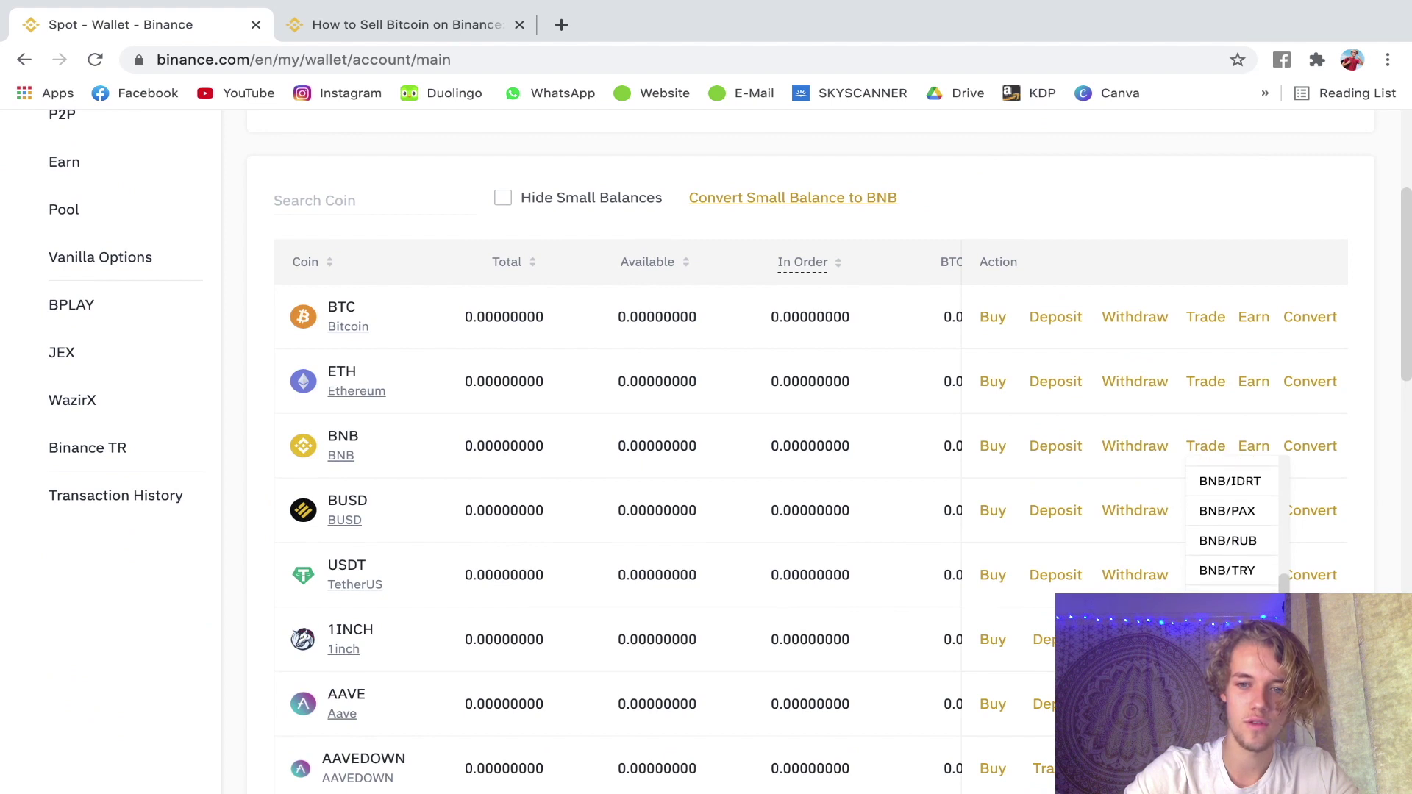
scroll(1243, 588, "up", 1)
scroll(1243, 587, "up", 1)
scroll(1243, 589, "up", 1)
scroll(1244, 588, "up", 1)
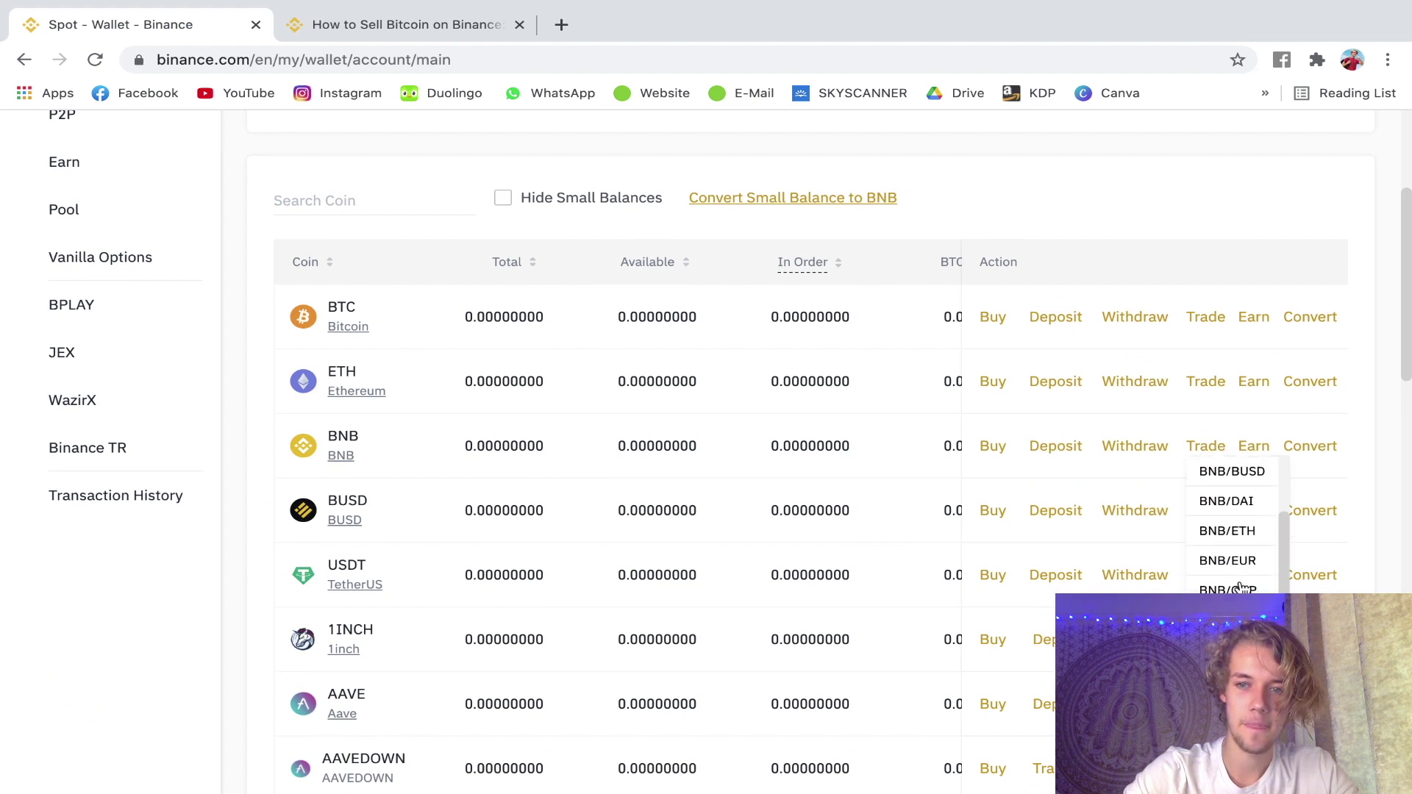
scroll(1240, 589, "up", 1)
scroll(1241, 588, "up", 1)
scroll(1242, 588, "up", 1)
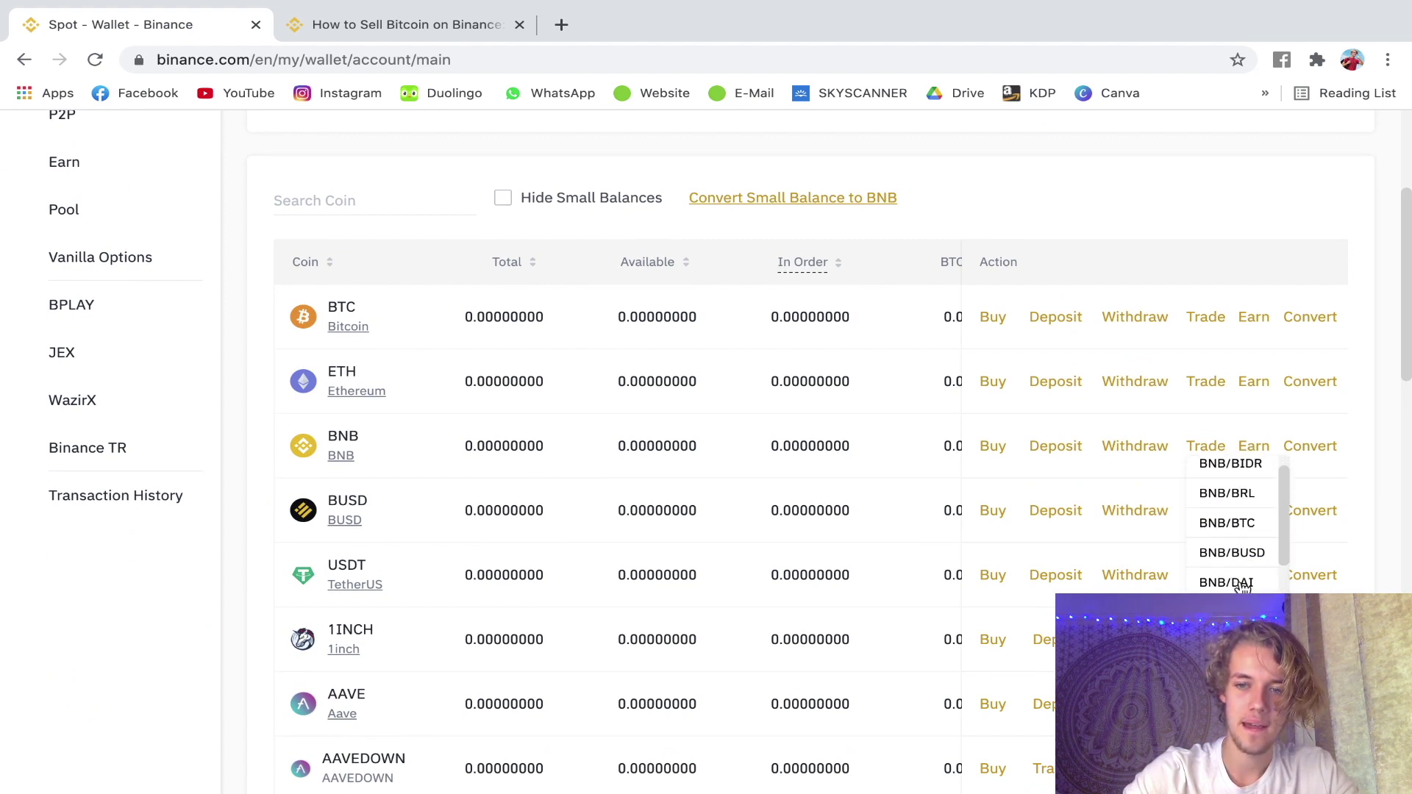
scroll(1241, 589, "down", 1)
- Bring up the BNB/EUR spot market and set its order forms to Market
left_click(1236, 573)
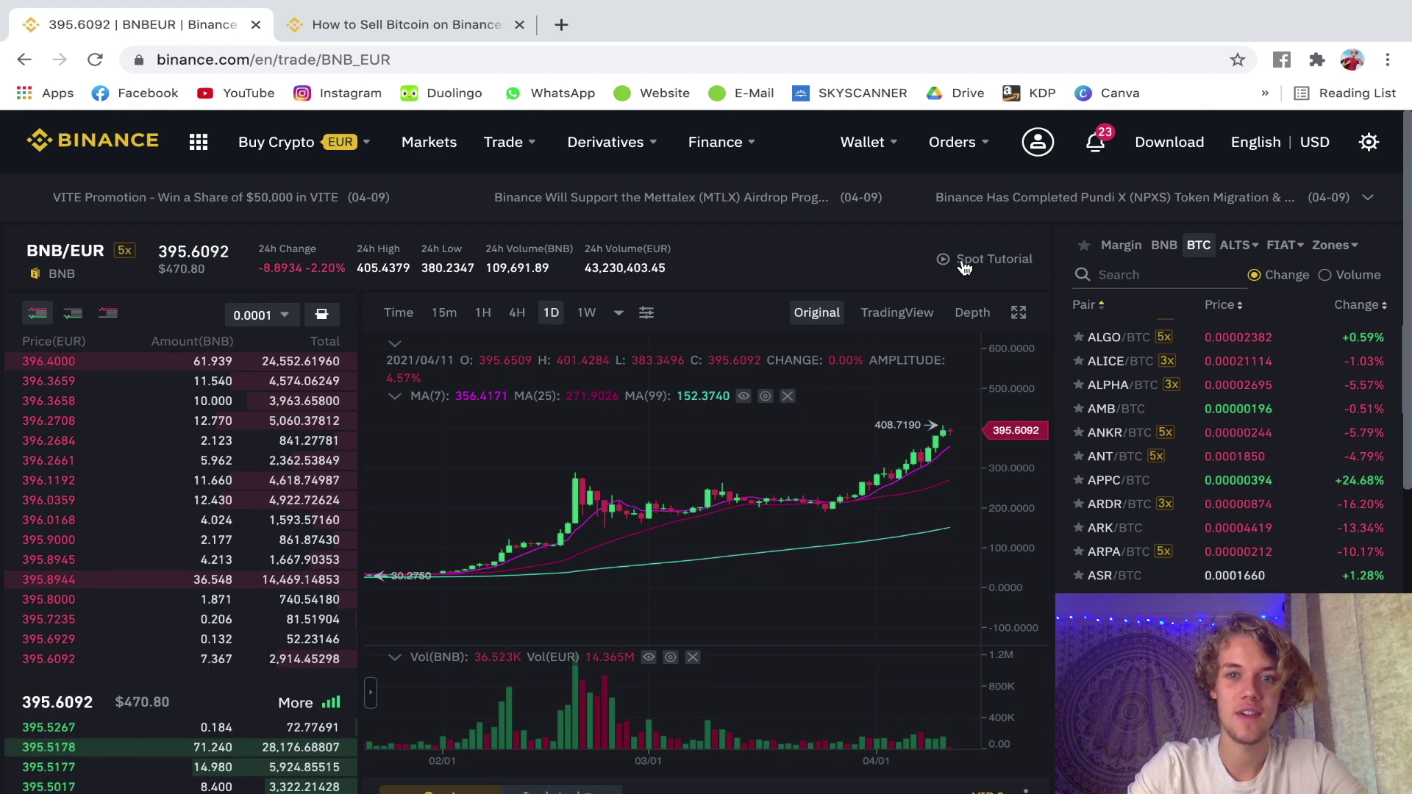
left_click_drag(1023, 334, 1023, 341)
scroll(855, 221, "down", 1)
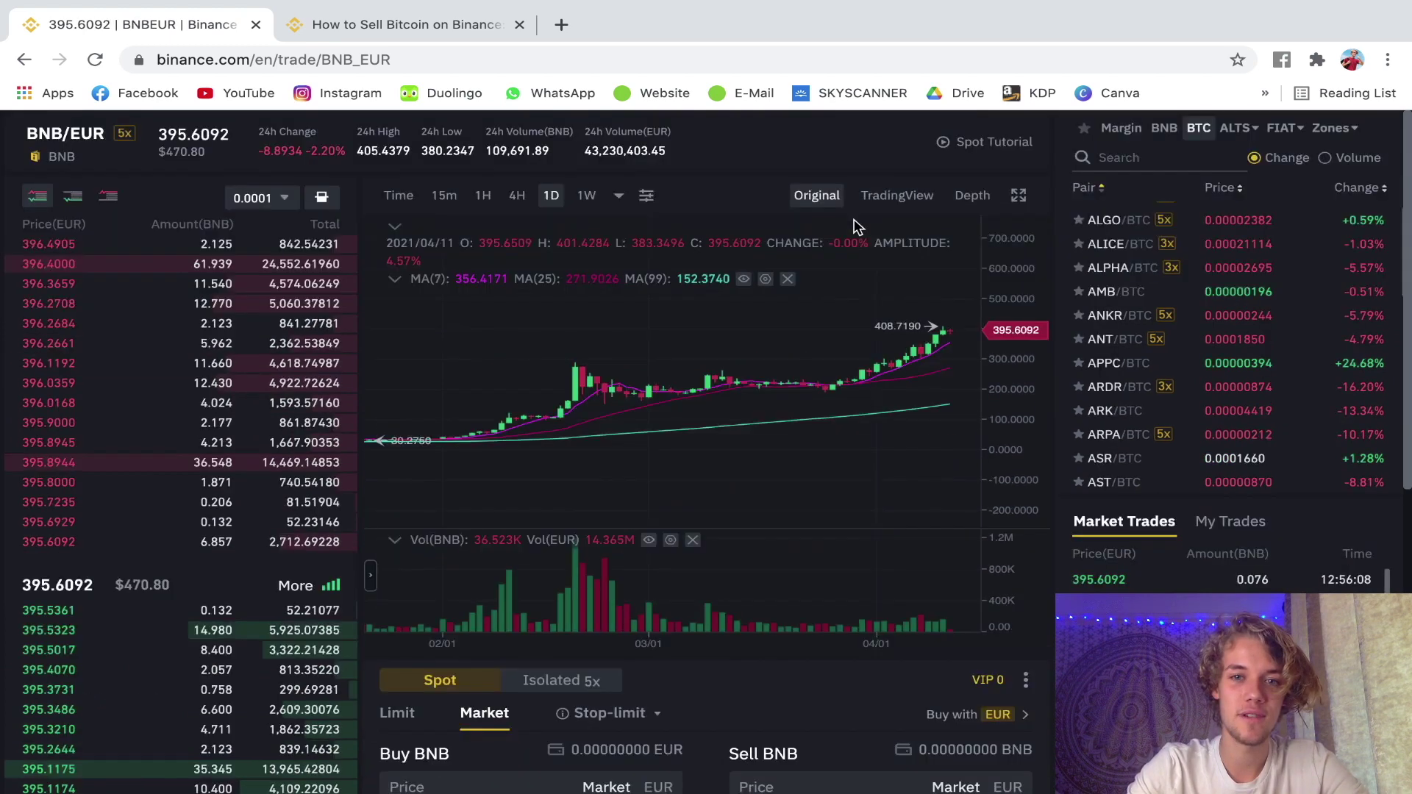
scroll(914, 407, "down", 3)
scroll(939, 488, "up", 1)
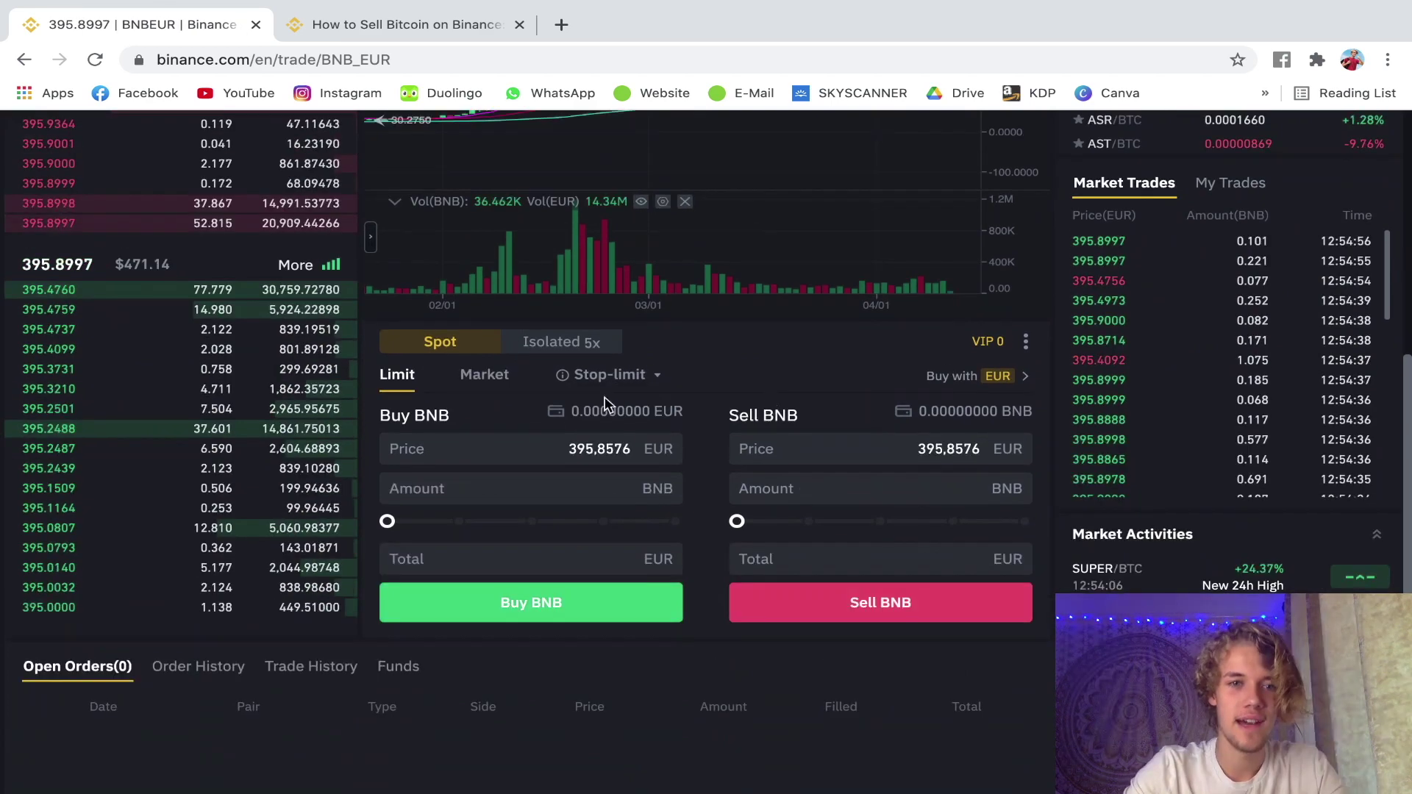
left_click(484, 376)
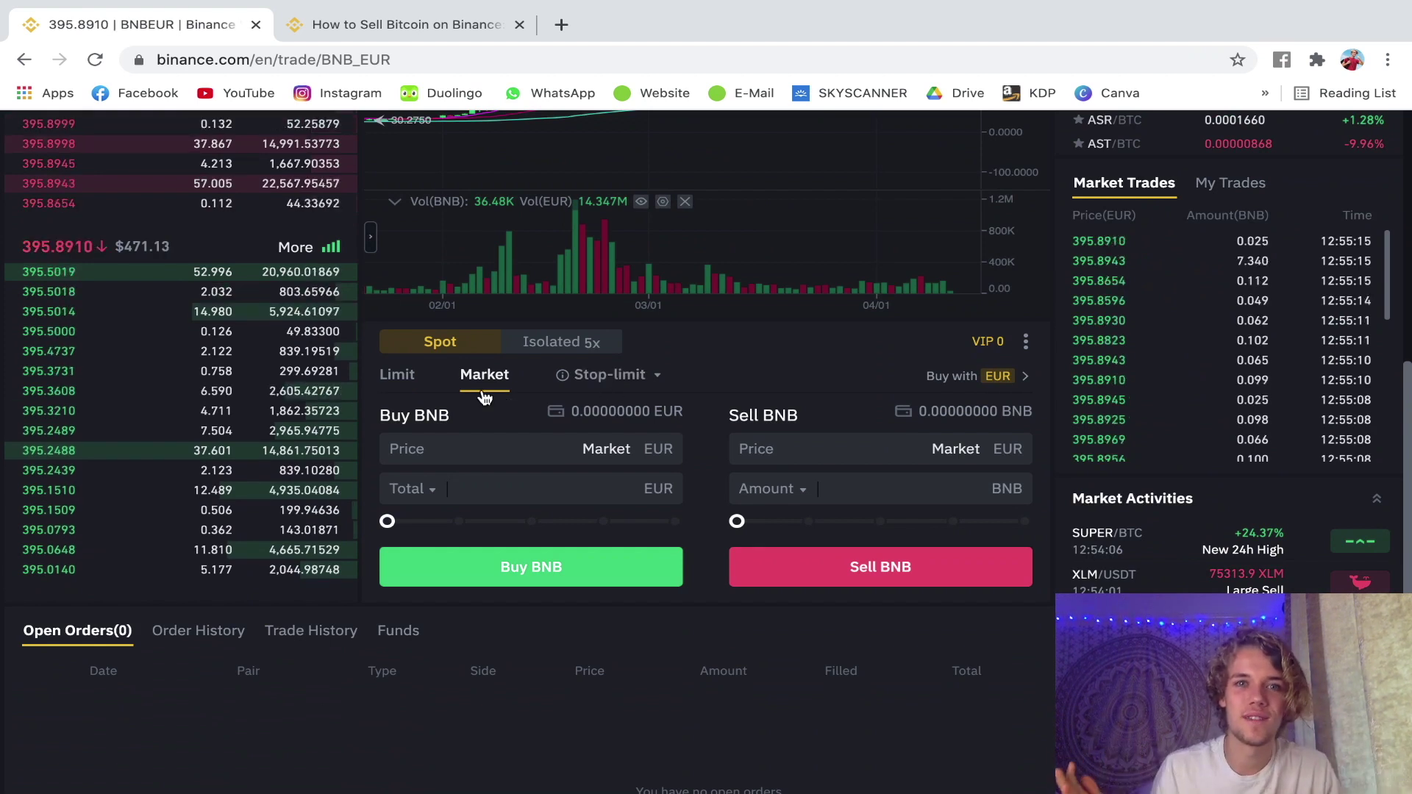
scroll(482, 405, "down", 1)
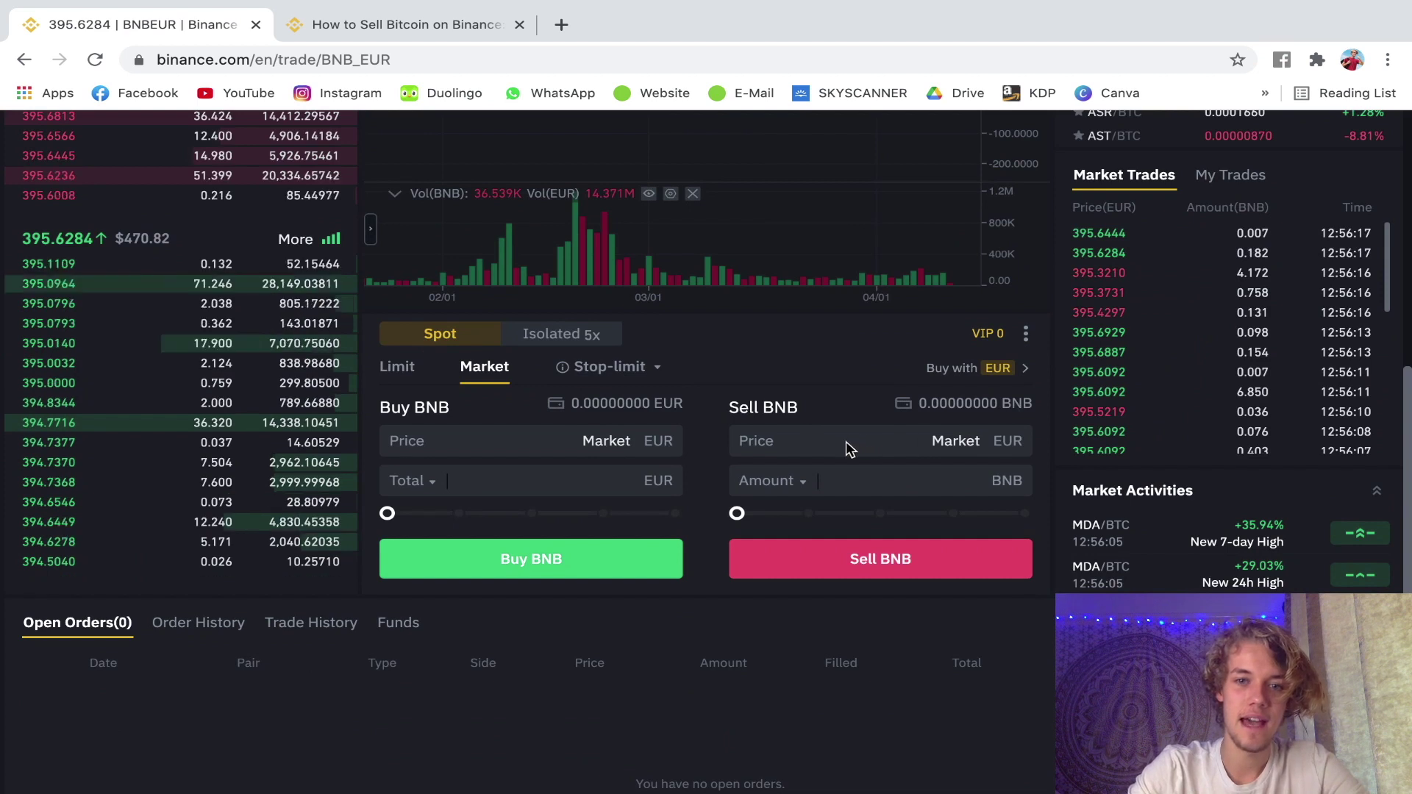
- Enter 1 BNB as the market sell amount, then go back to the wallet
left_click(838, 478)
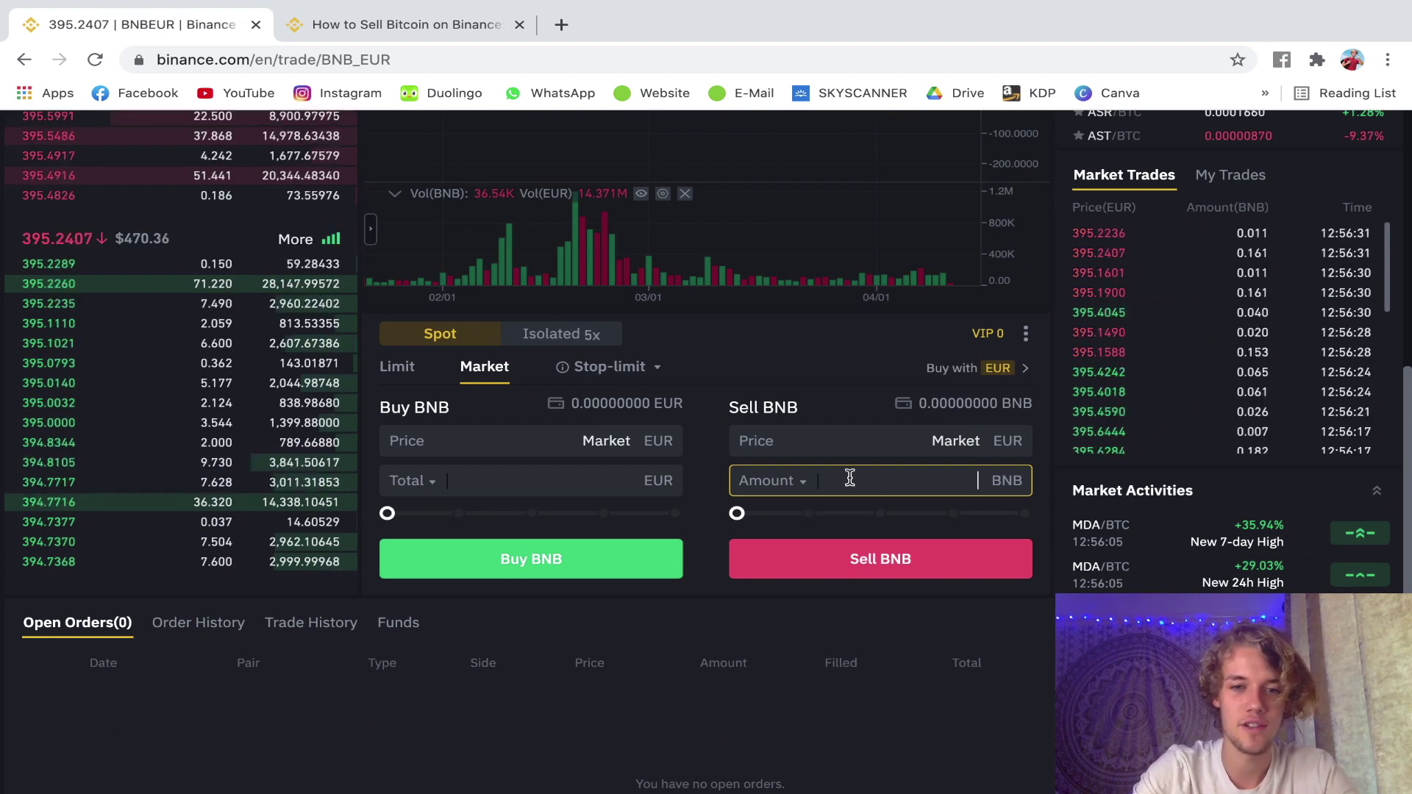
type("1")
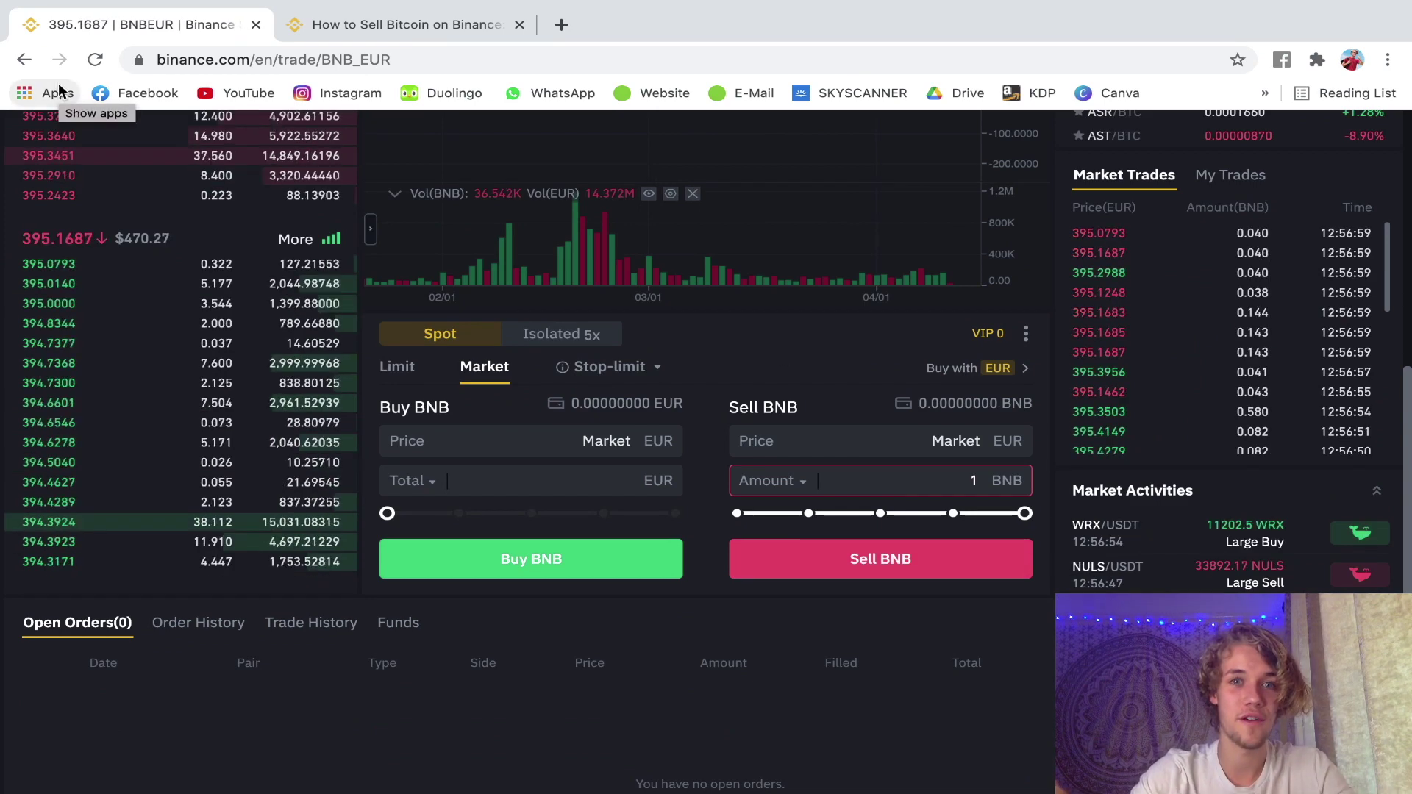
left_click(21, 60)
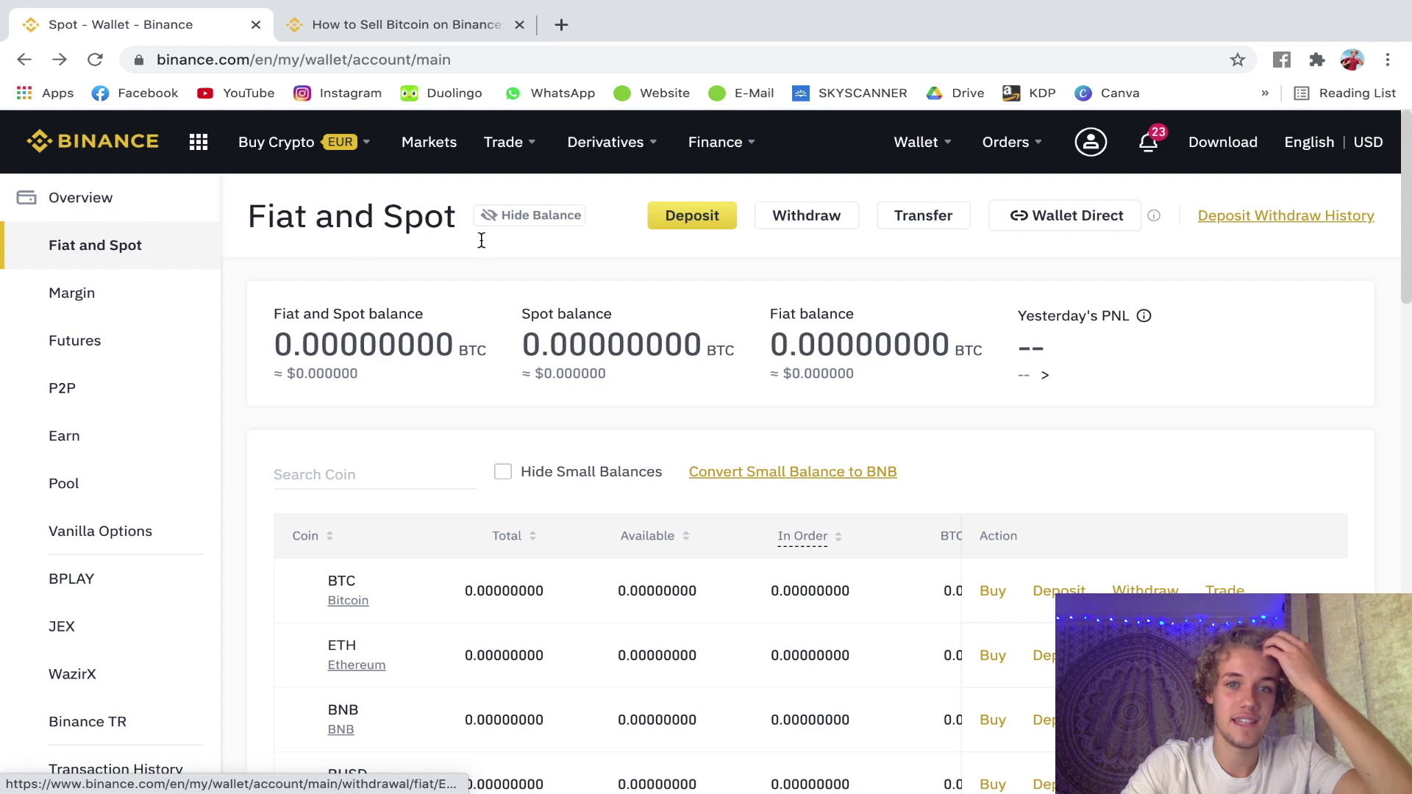
- Bring up the EUR fiat withdrawal form and enter 100 EUR as the amount
left_click(806, 218)
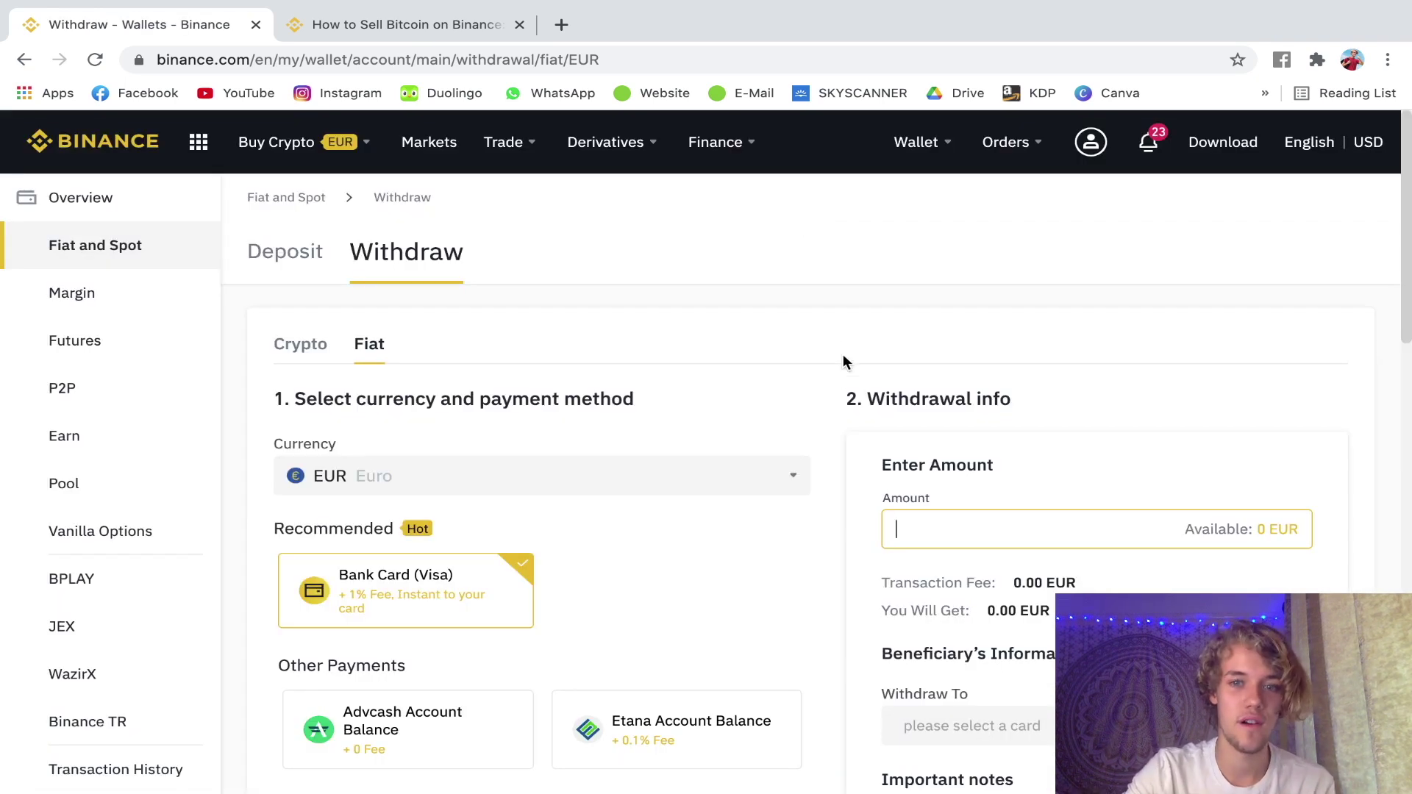
scroll(843, 356, "down", 1)
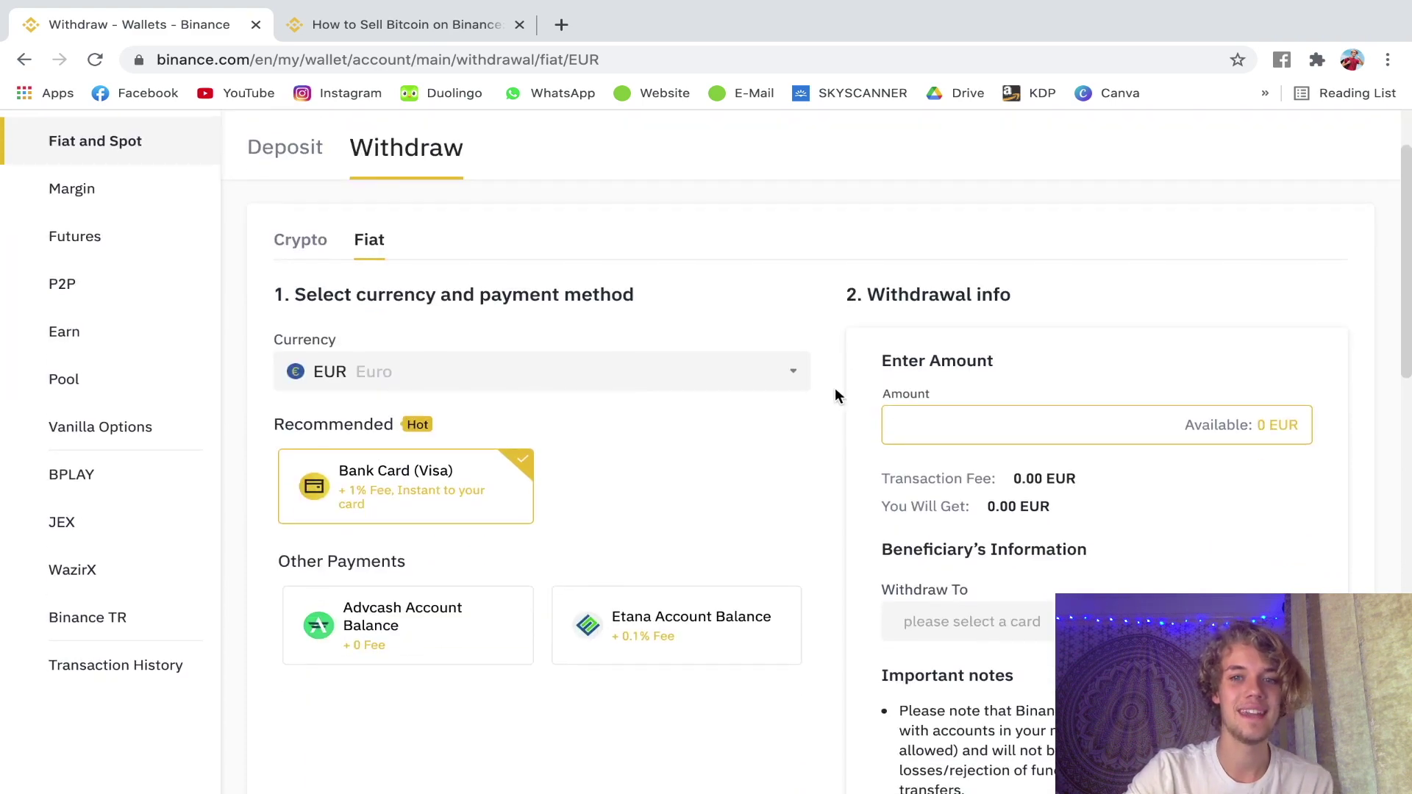
scroll(717, 364, "up", 1)
scroll(618, 440, "down", 1)
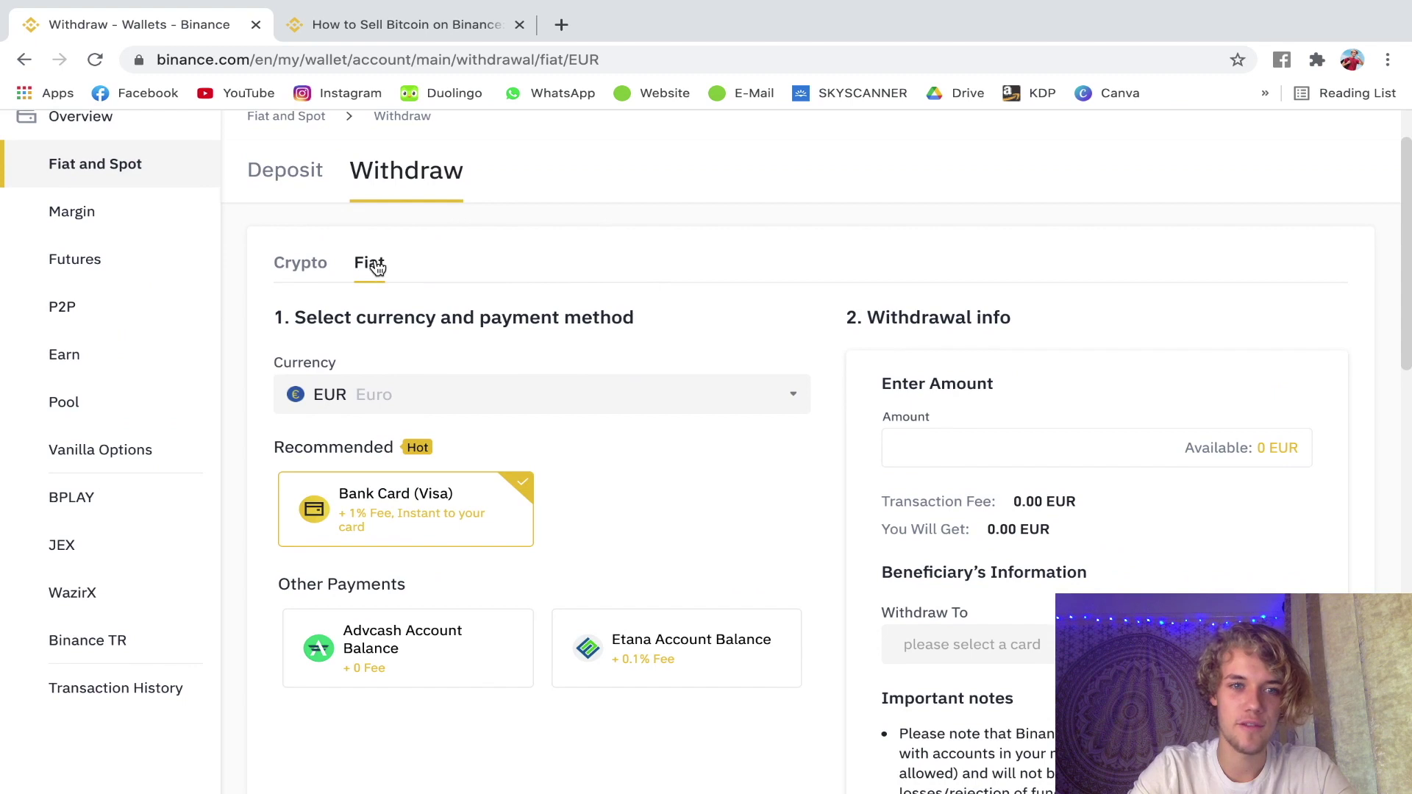
scroll(602, 365, "down", 1)
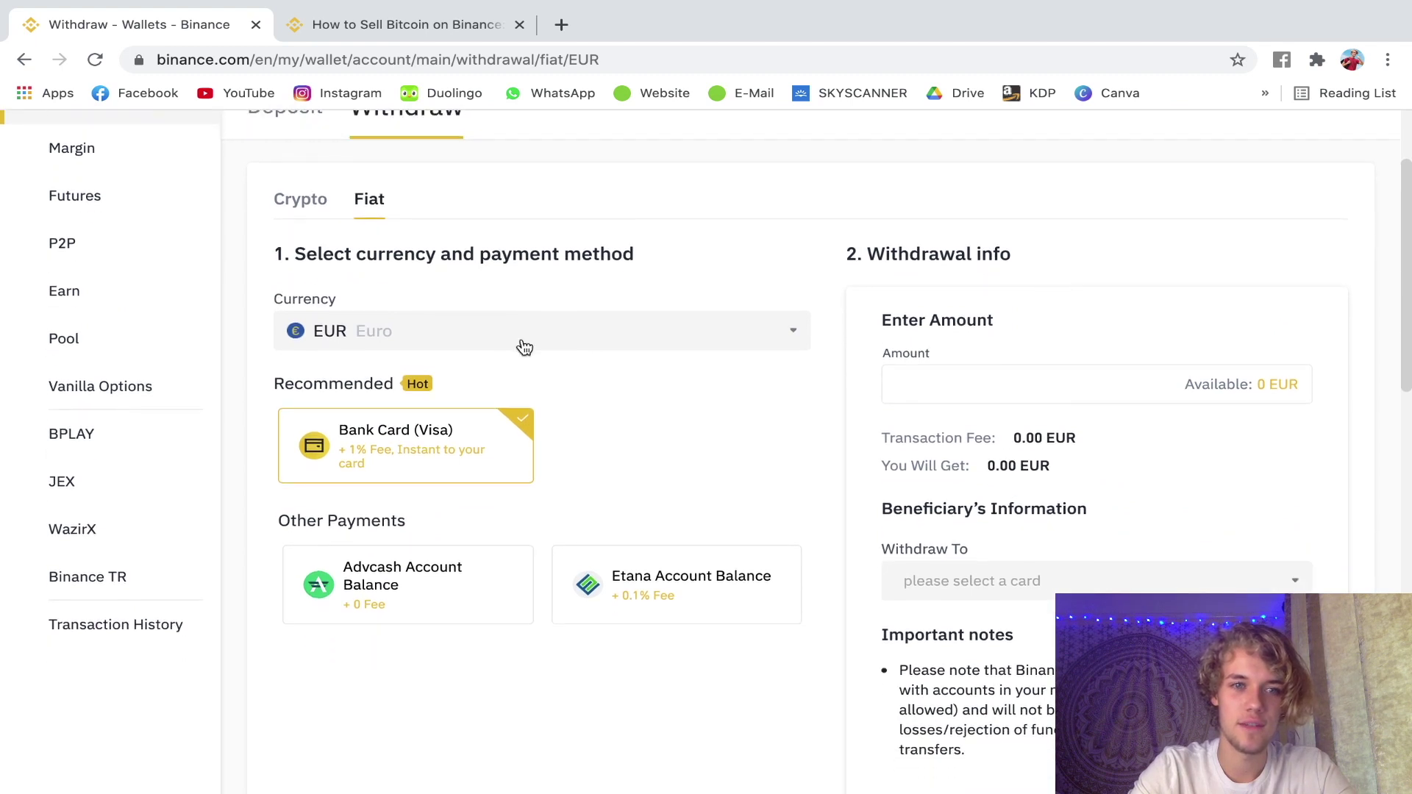
left_click(962, 398)
type("100")
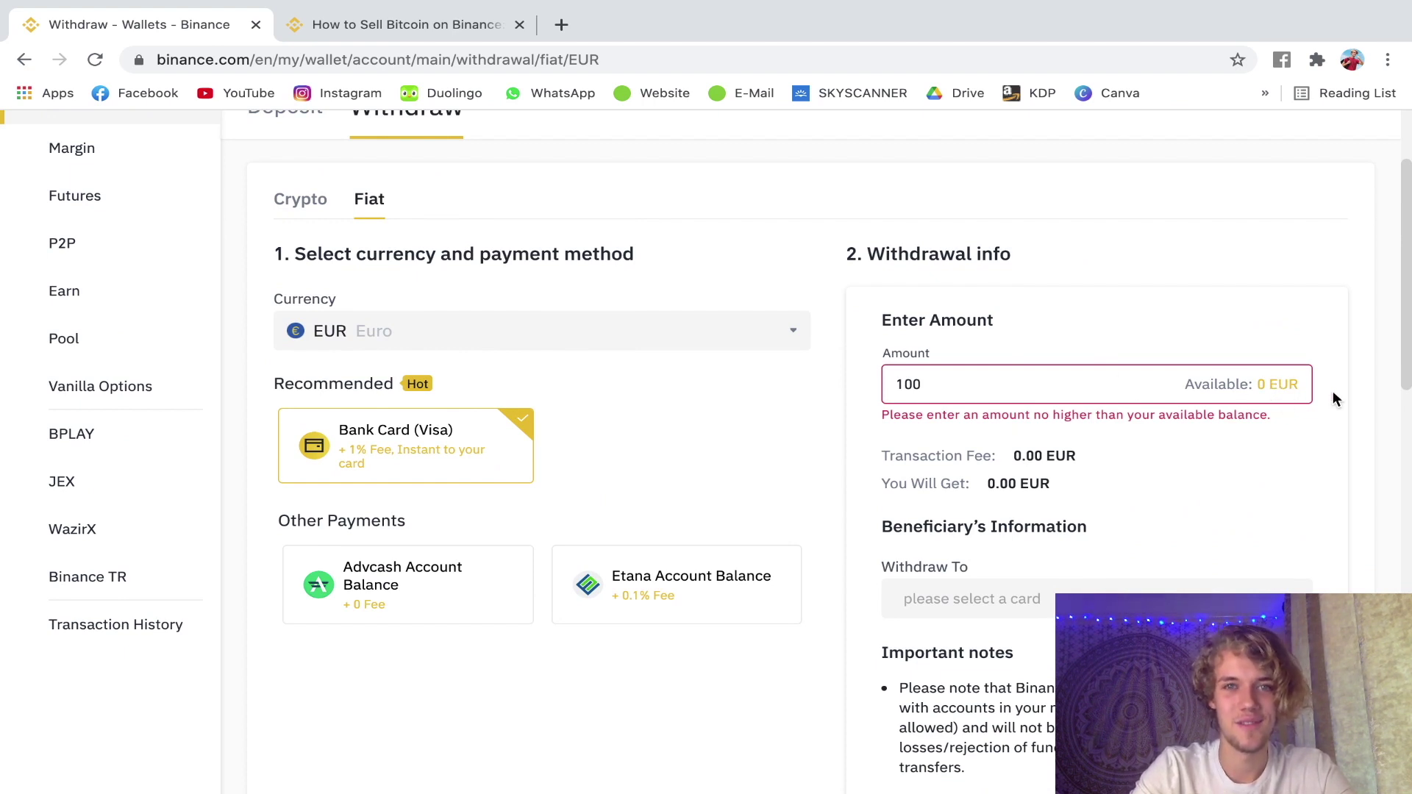
scroll(1255, 386, "down", 1)
scroll(1256, 386, "down", 1)
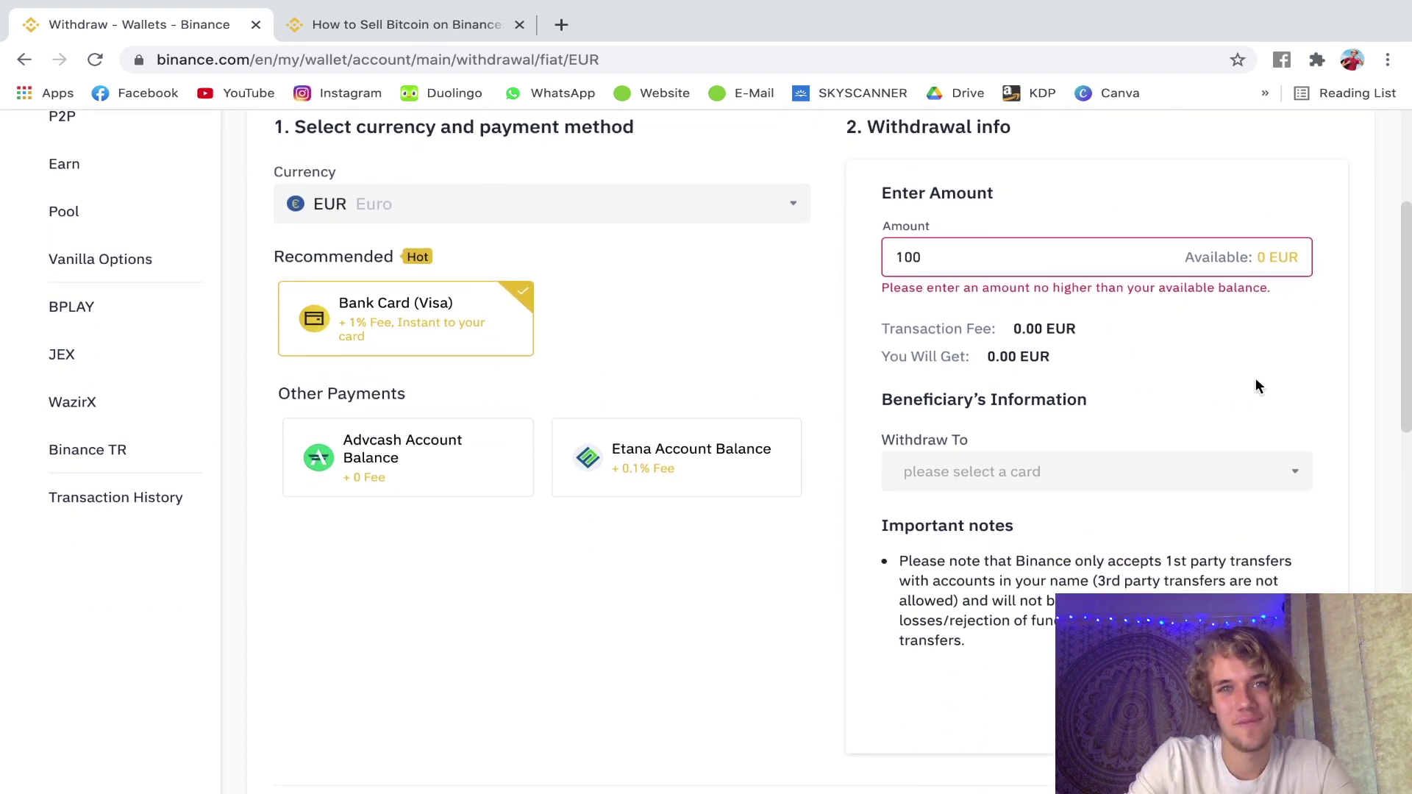
scroll(1255, 387, "down", 1)
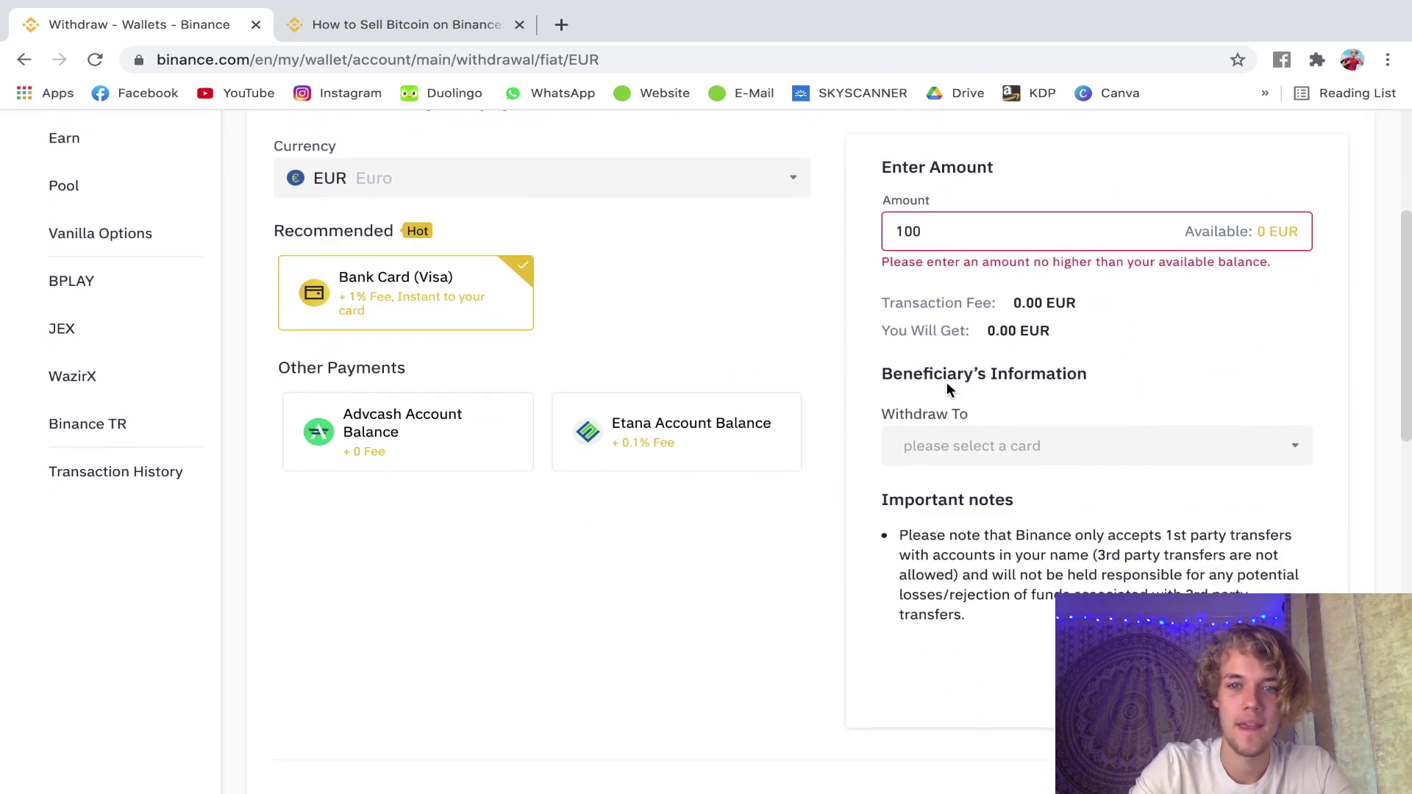